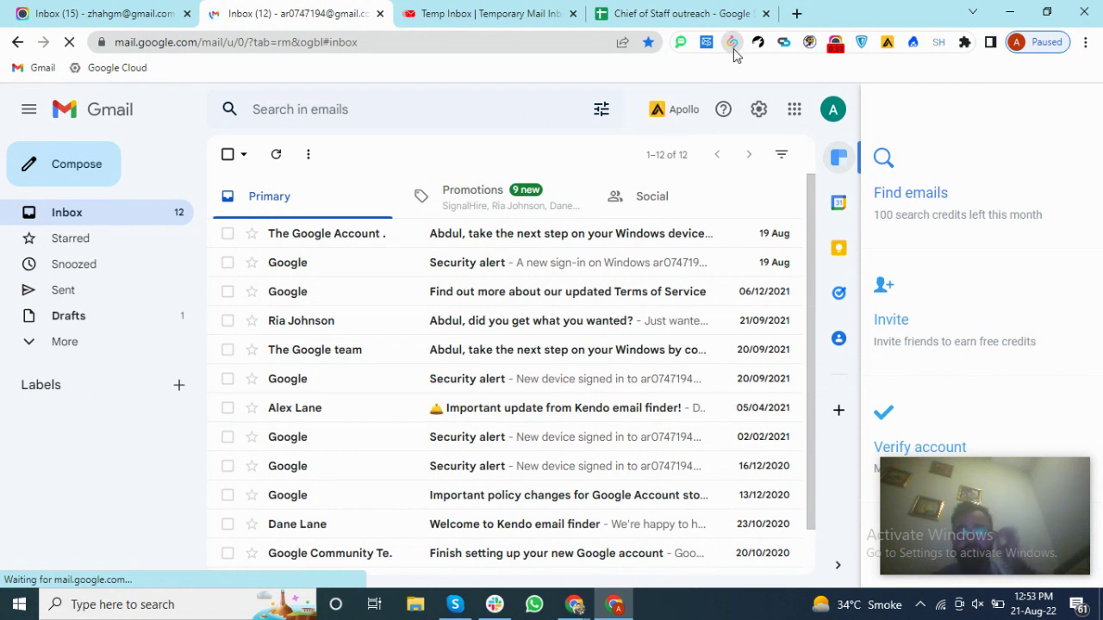
Log out of the current account in the SalesQL browser extension.
{"action": "left_click", "coordinate": [733, 43]}
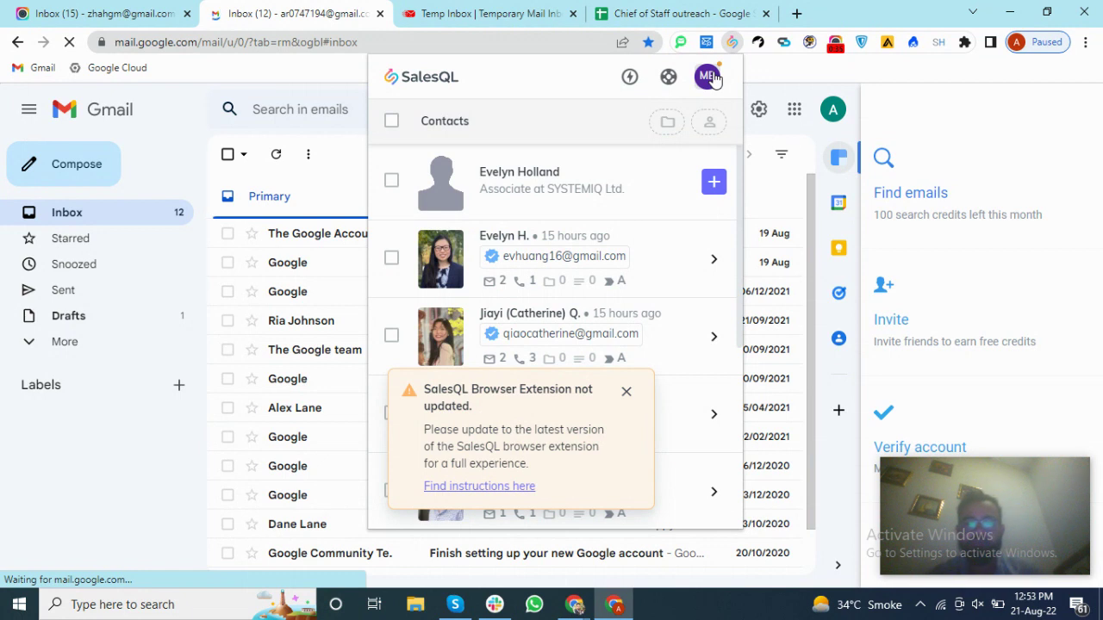
{"action": "left_click", "coordinate": [708, 76]}
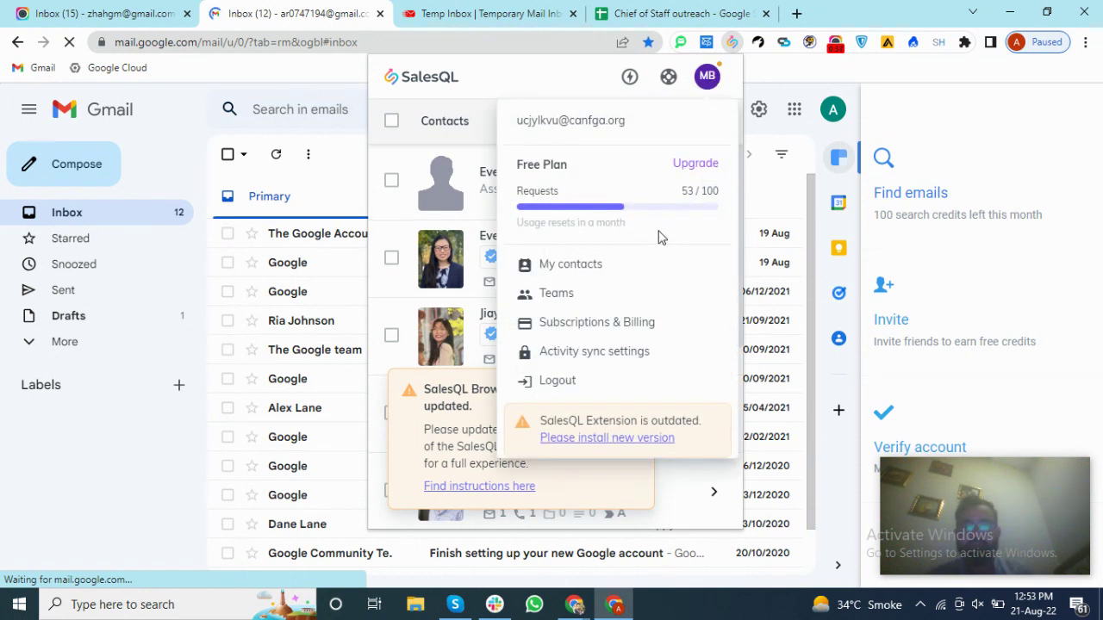
{"action": "left_click", "coordinate": [571, 384]}
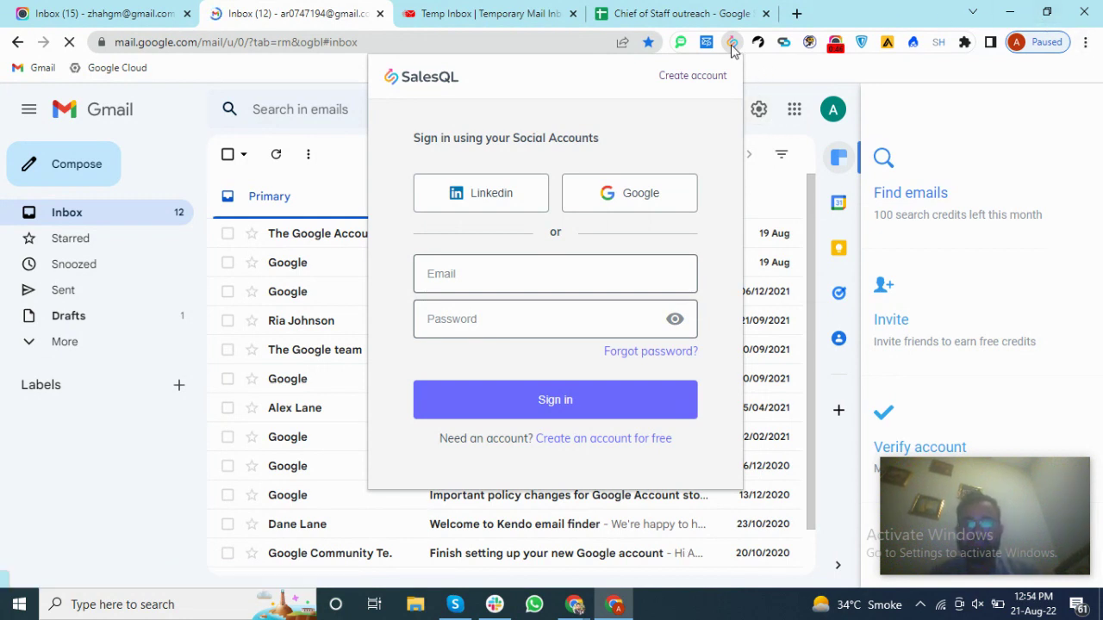
Open a browser window under a different Chrome profile and search Google for "salesql".
{"action": "left_click", "coordinate": [1088, 43]}
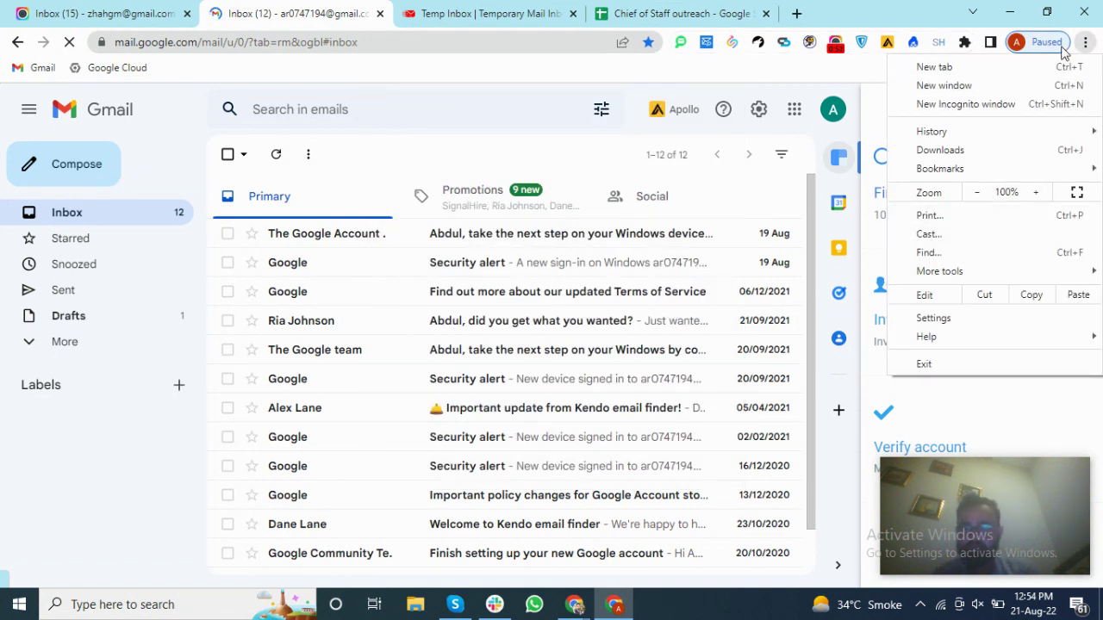
{"action": "left_click", "coordinate": [1060, 47]}
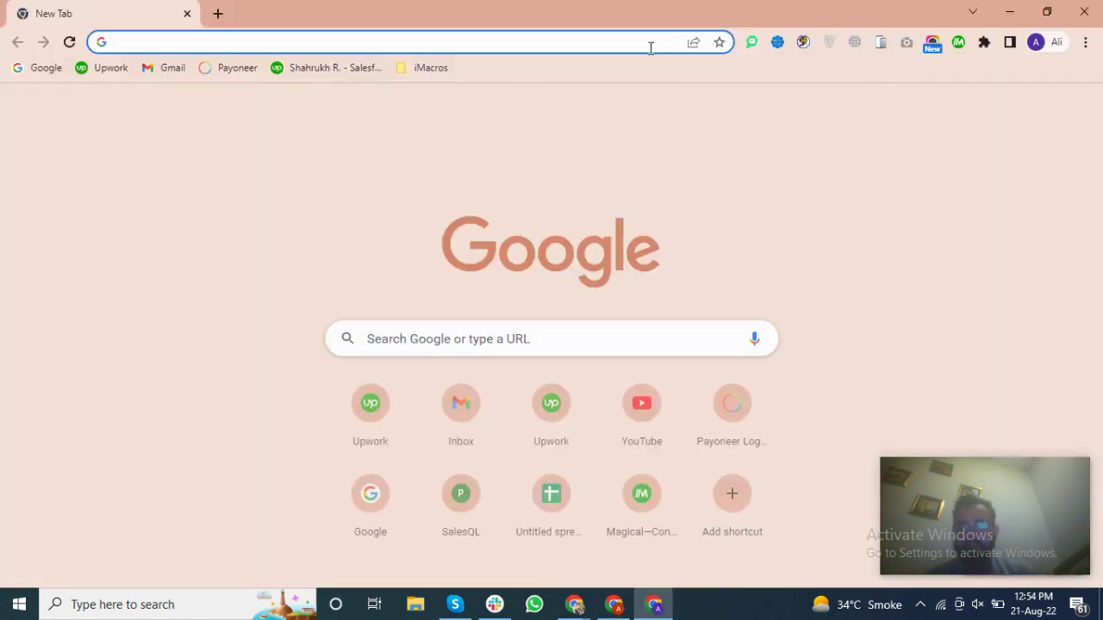
{"action": "type", "text": "sales"}
{"action": "key", "text": "Return"}
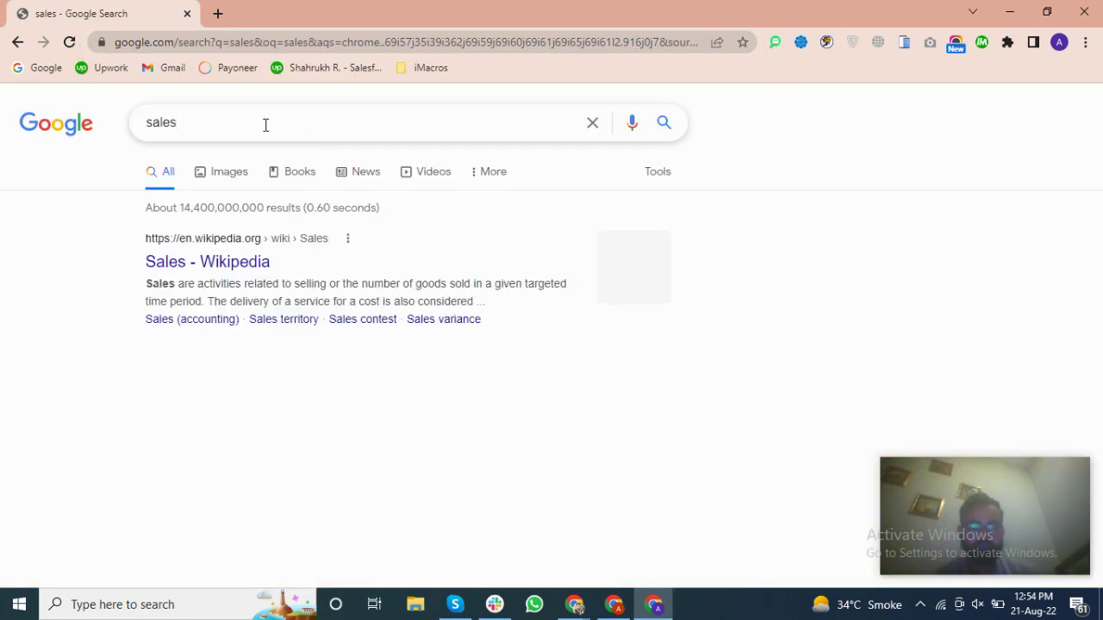
{"action": "left_click", "coordinate": [266, 125]}
{"action": "type", "text": "ql"}
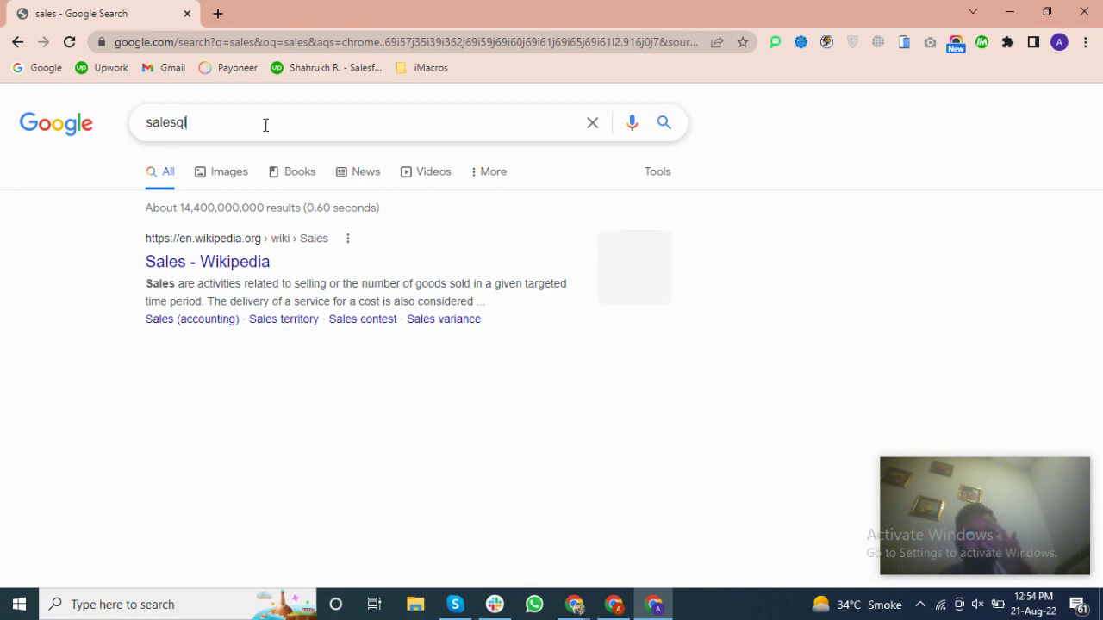
{"action": "left_click_drag", "start_coordinate": [161, 218], "coordinate": [233, 123]}
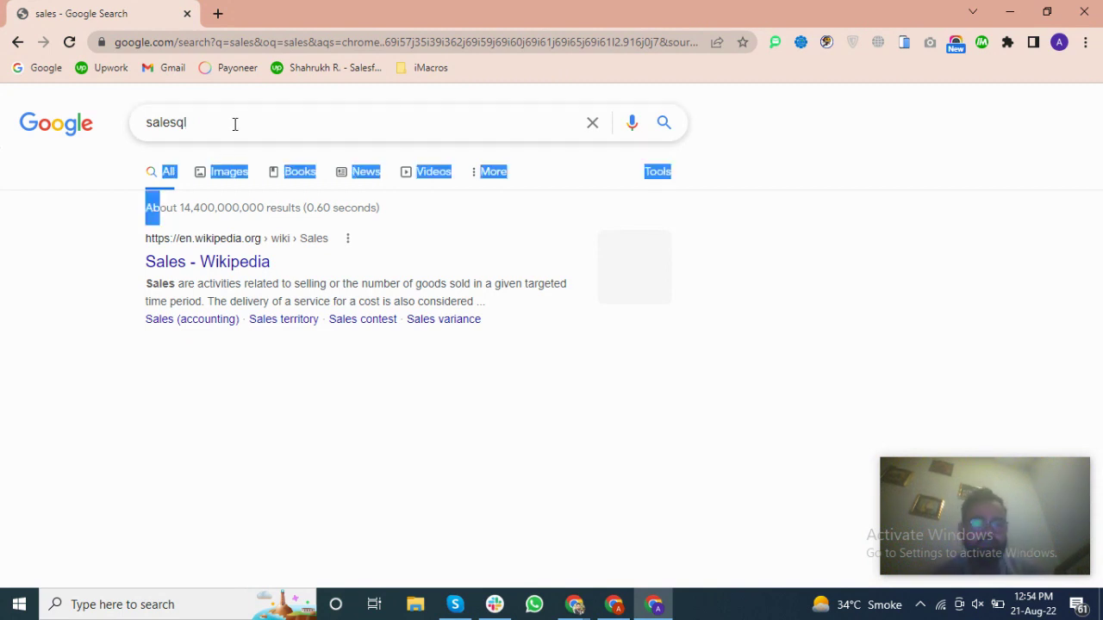
{"action": "key", "text": "Return"}
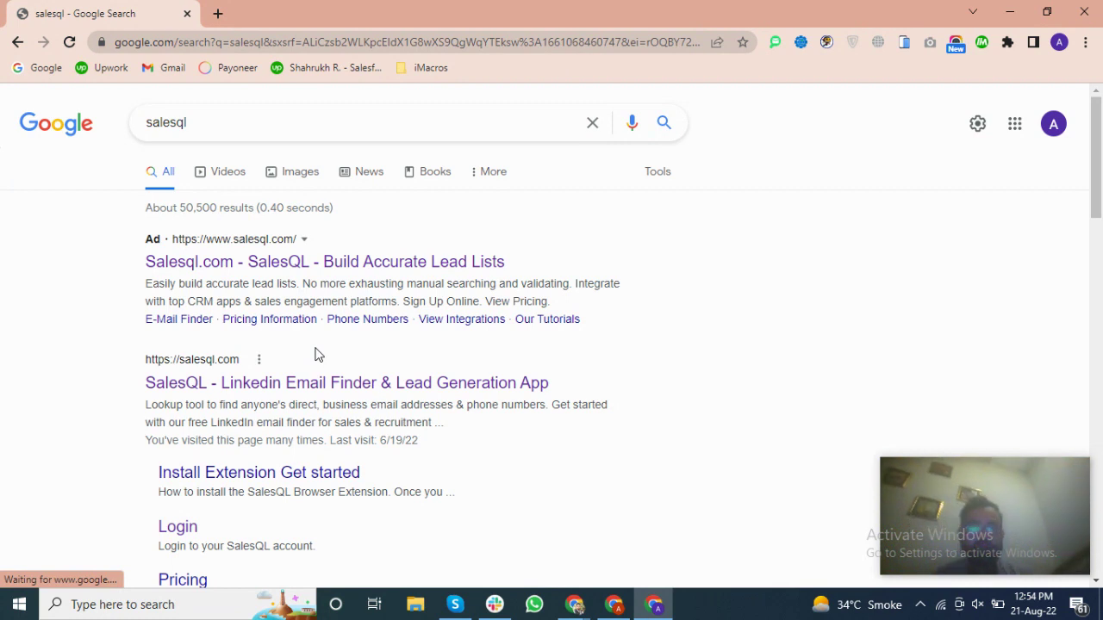
Open SalesQL's "How to Install In Google Chrome" page from the search results and reload it.
{"action": "scroll", "coordinate": [316, 353], "scroll_direction": "down", "scroll_amount": 3}
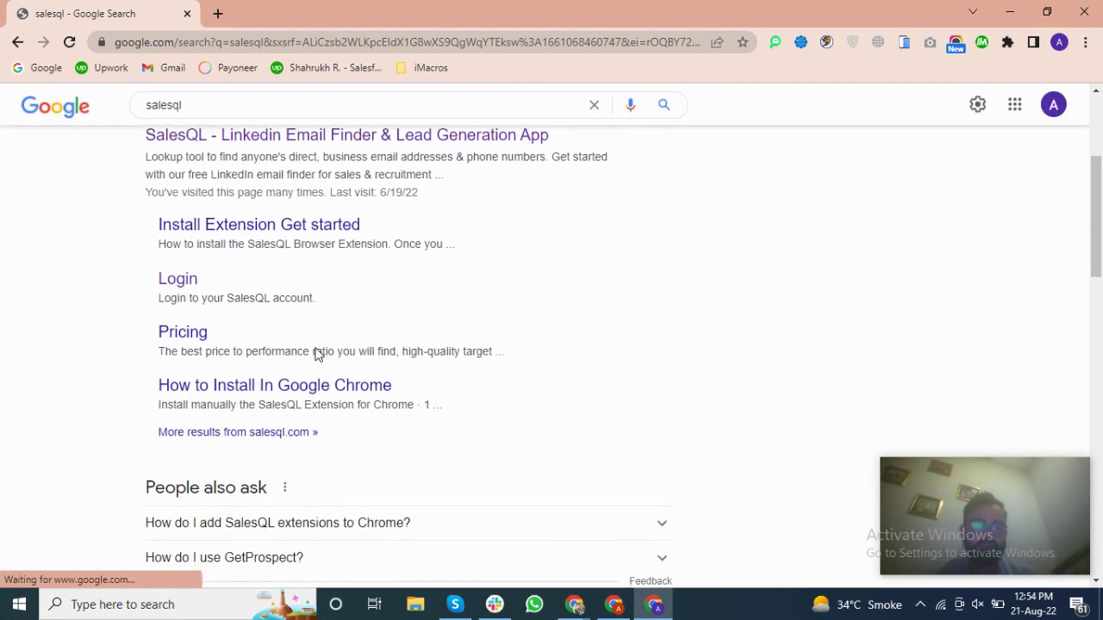
{"action": "scroll", "coordinate": [316, 353], "scroll_direction": "down", "scroll_amount": 1}
{"action": "scroll", "coordinate": [310, 349], "scroll_direction": "up", "scroll_amount": 3}
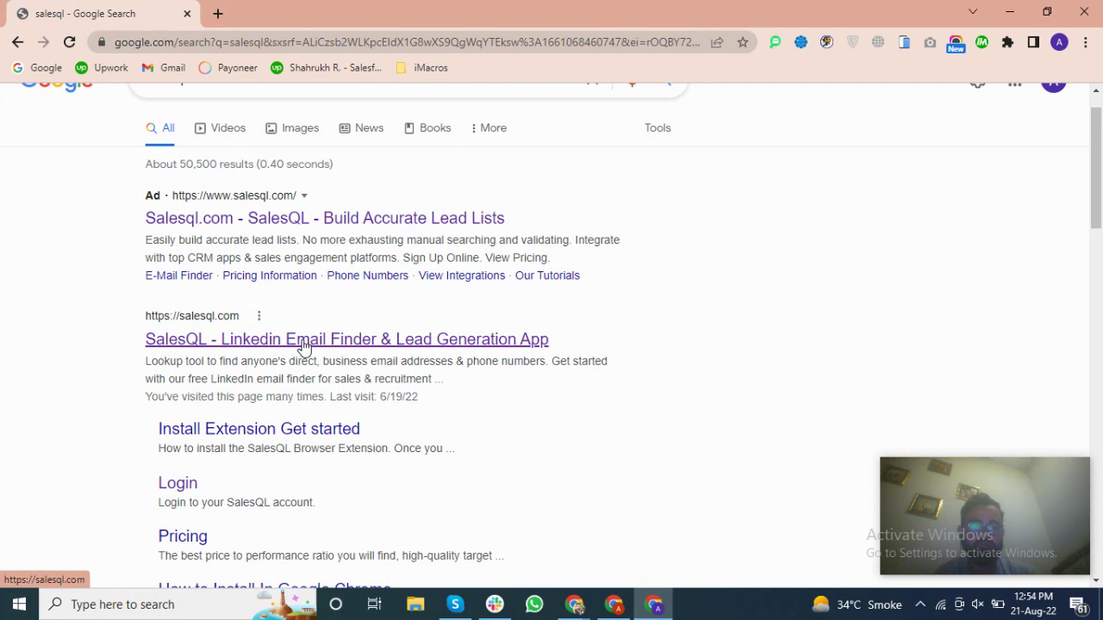
{"action": "scroll", "coordinate": [290, 444], "scroll_direction": "down", "scroll_amount": 3}
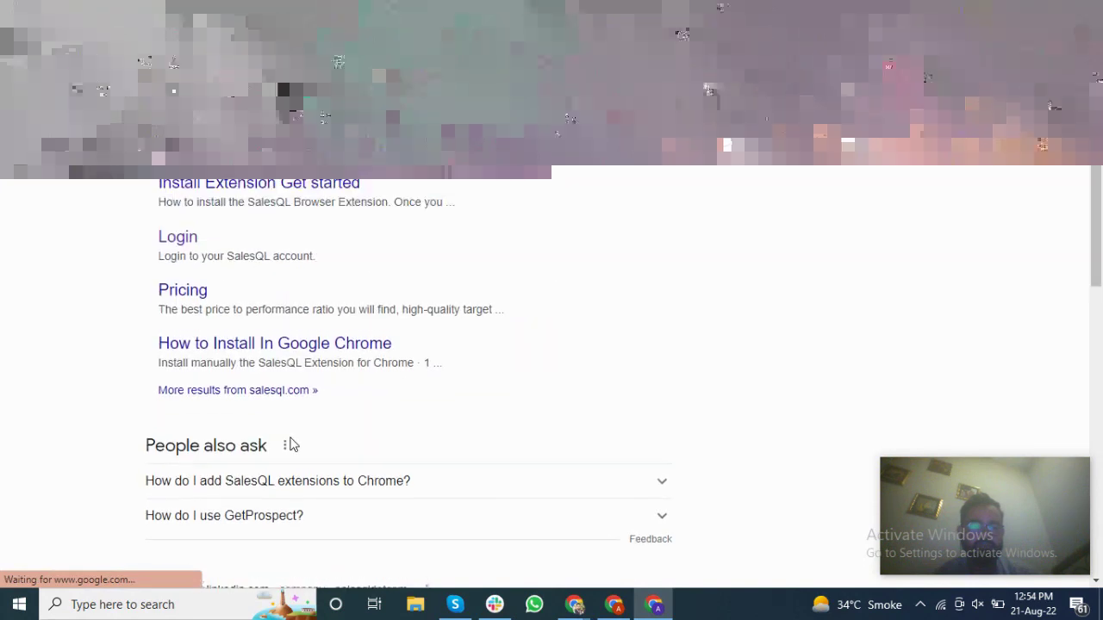
{"action": "scroll", "coordinate": [290, 444], "scroll_direction": "up", "scroll_amount": 3}
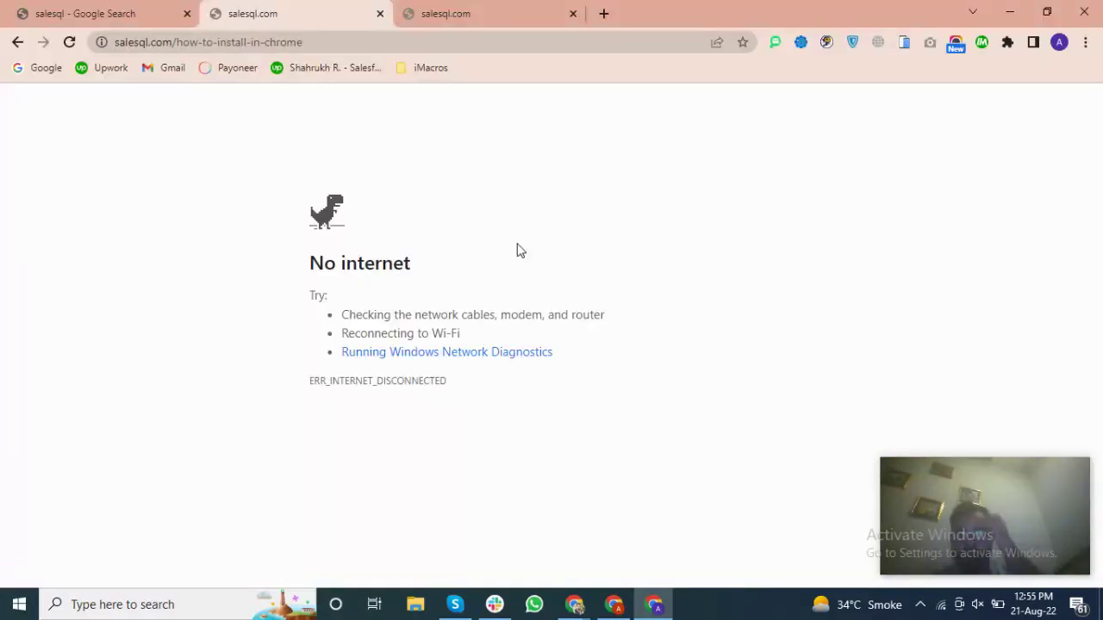
{"action": "left_click", "coordinate": [69, 42]}
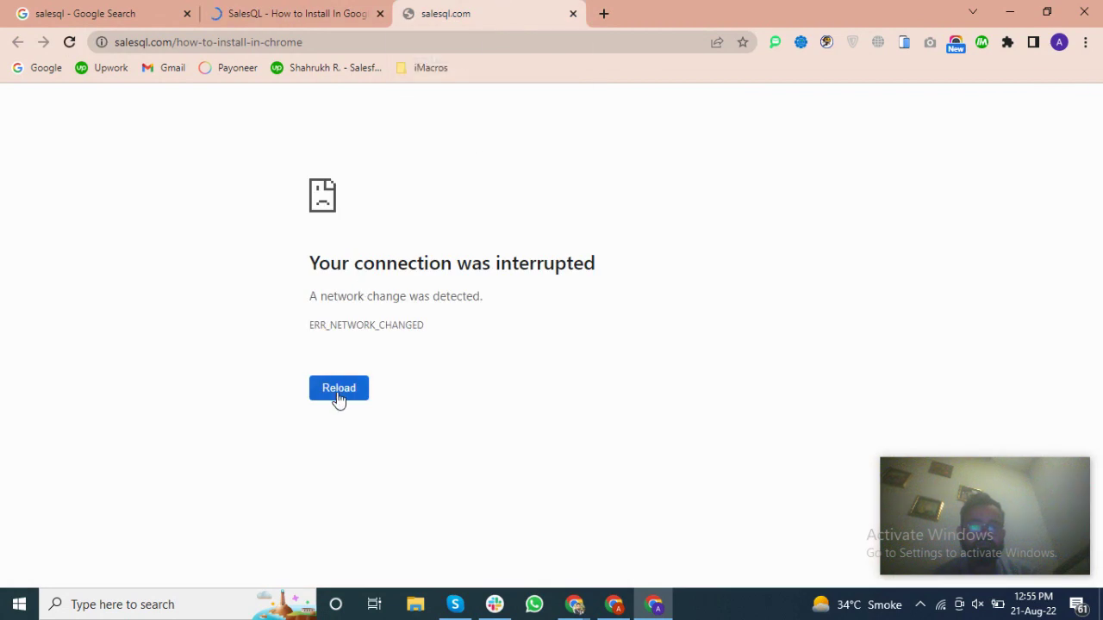
{"action": "left_click", "coordinate": [337, 395]}
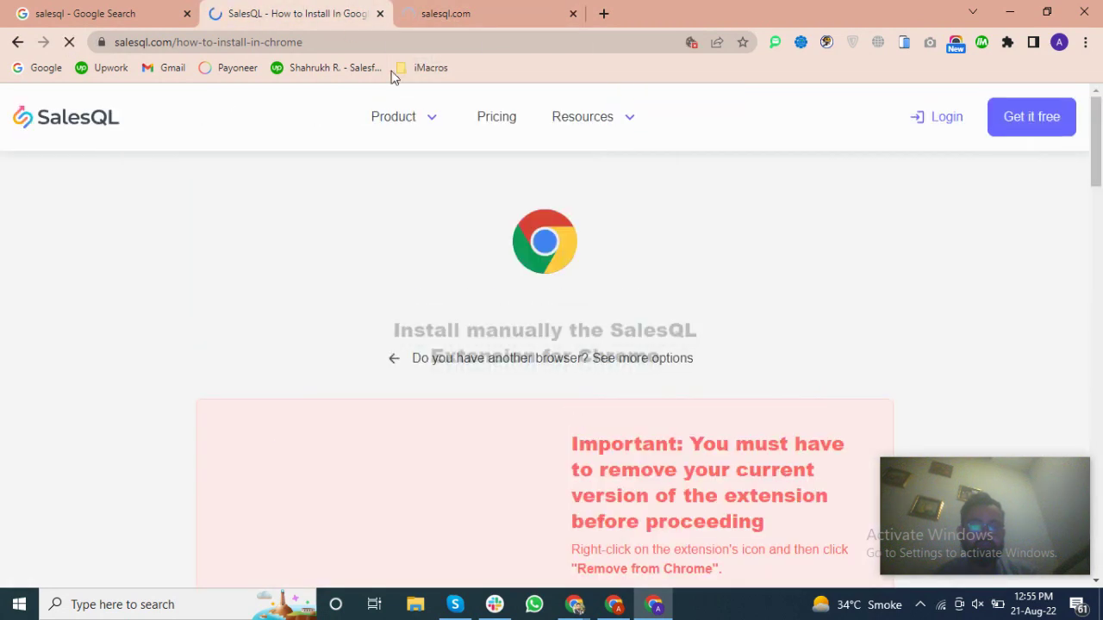
Download version 4.7.5 of the SalesQL browser extension from the manual installation page.
{"action": "scroll", "coordinate": [515, 374], "scroll_direction": "down", "scroll_amount": 2}
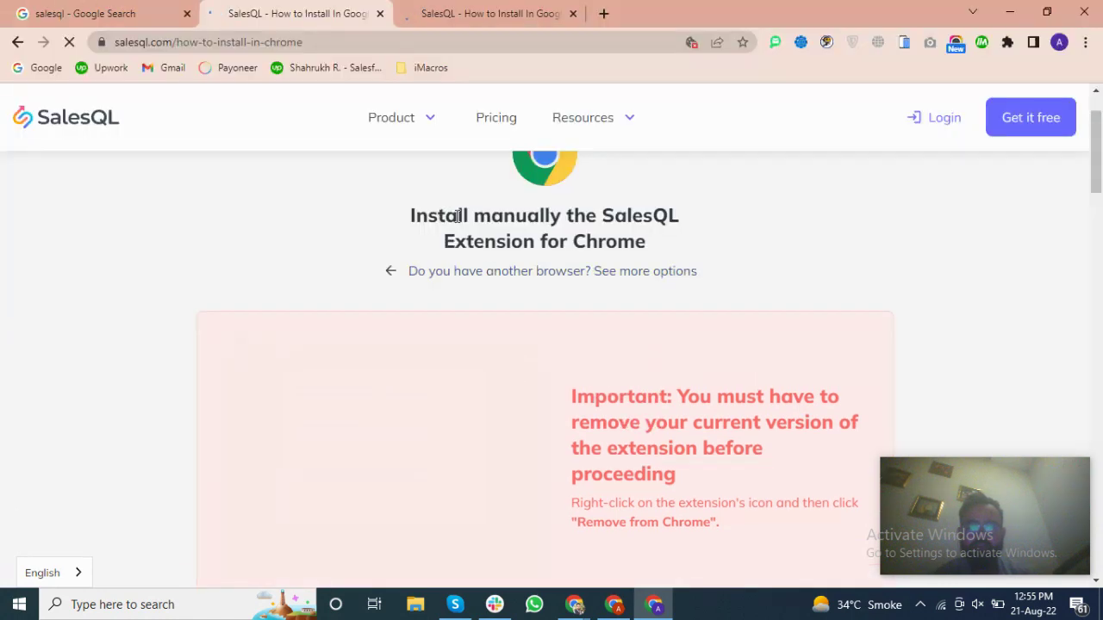
{"action": "left_click_drag", "start_coordinate": [411, 215], "coordinate": [643, 215]}
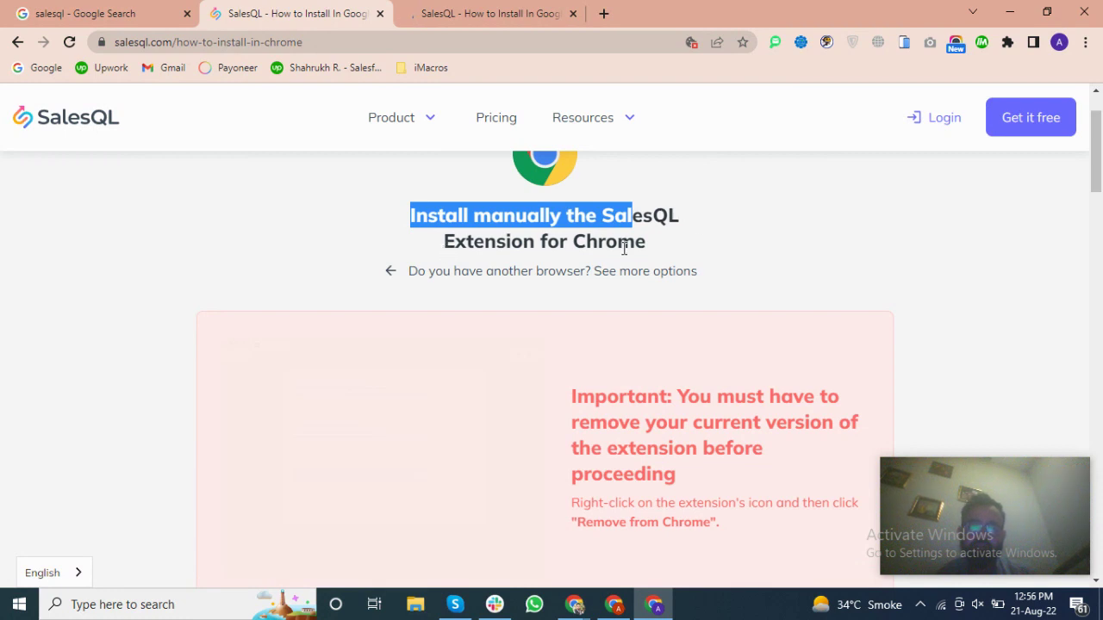
{"action": "scroll", "coordinate": [531, 285], "scroll_direction": "down", "scroll_amount": 4}
{"action": "scroll", "coordinate": [531, 285], "scroll_direction": "down", "scroll_amount": 1}
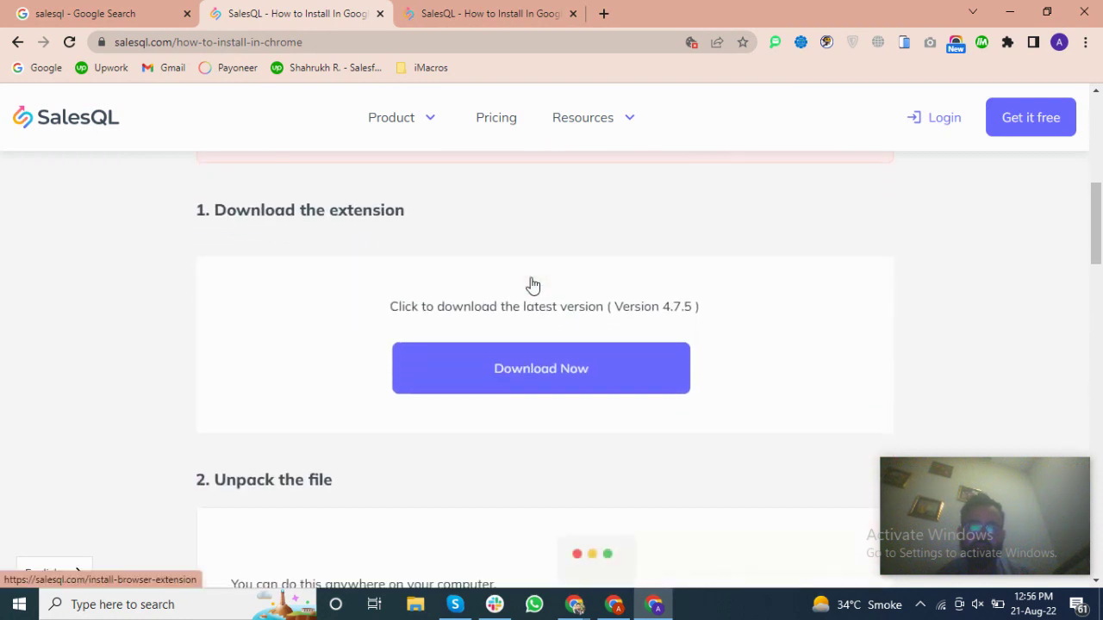
{"action": "left_click", "coordinate": [561, 382]}
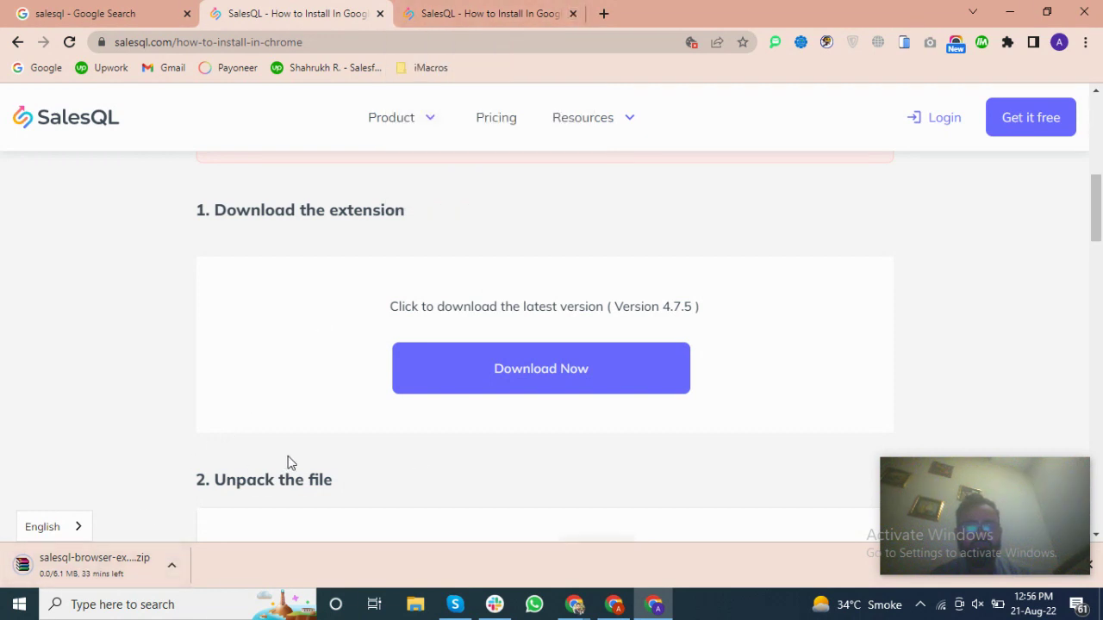
Open Chrome's page for managing installed extensions.
{"action": "mouse_move", "coordinate": [1075, 475]}
{"action": "left_click_drag", "start_coordinate": [1031, 489], "coordinate": [1022, 350]}
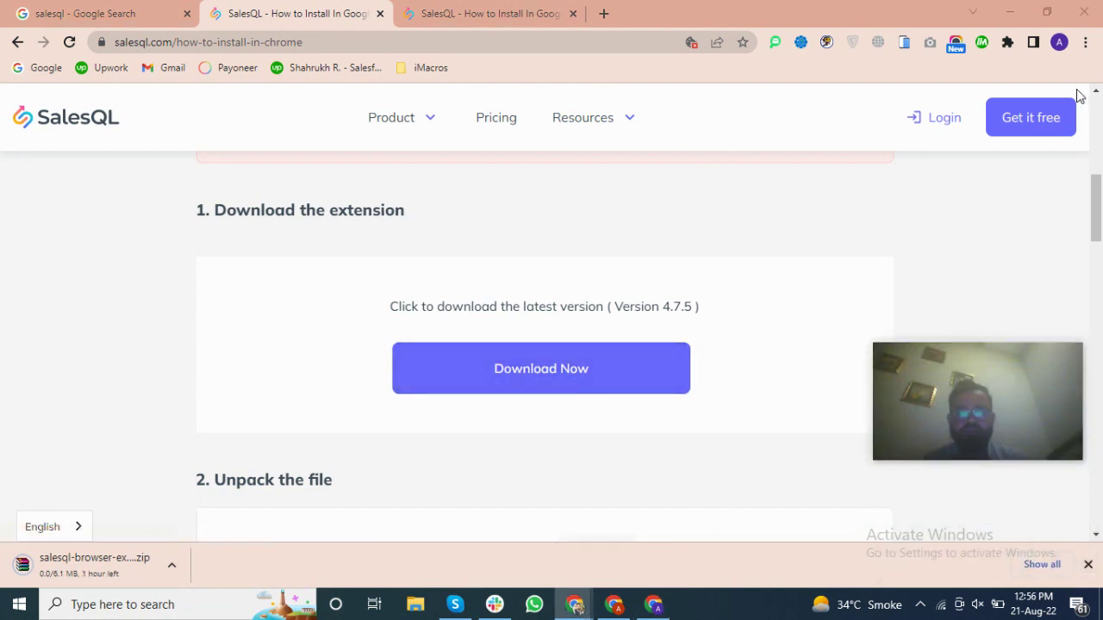
{"action": "left_click", "coordinate": [1086, 42]}
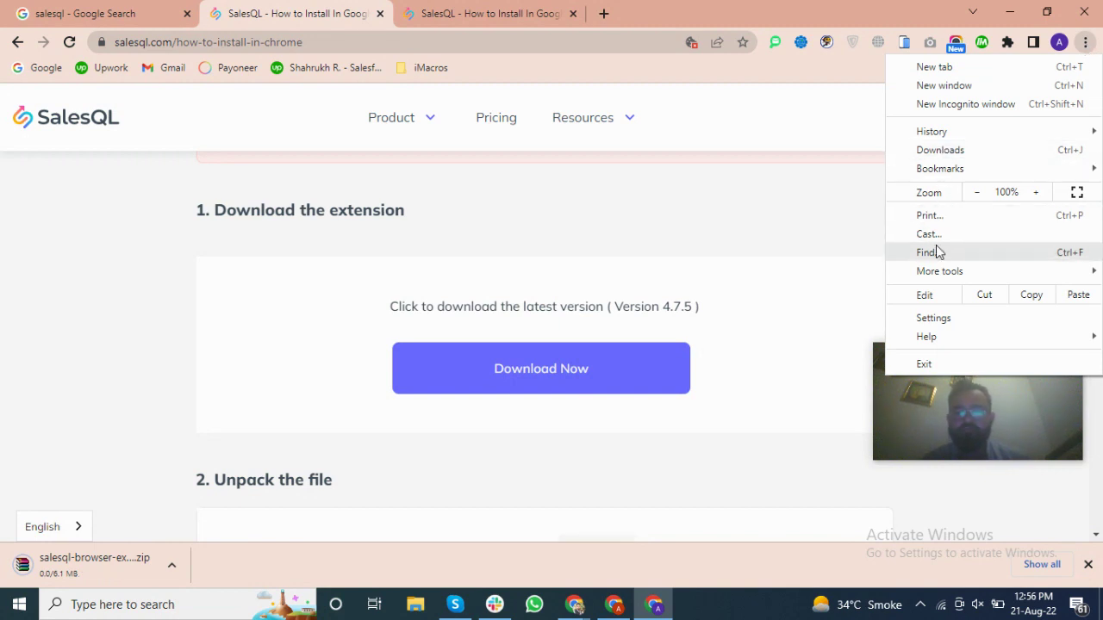
{"action": "mouse_move", "coordinate": [941, 275]}
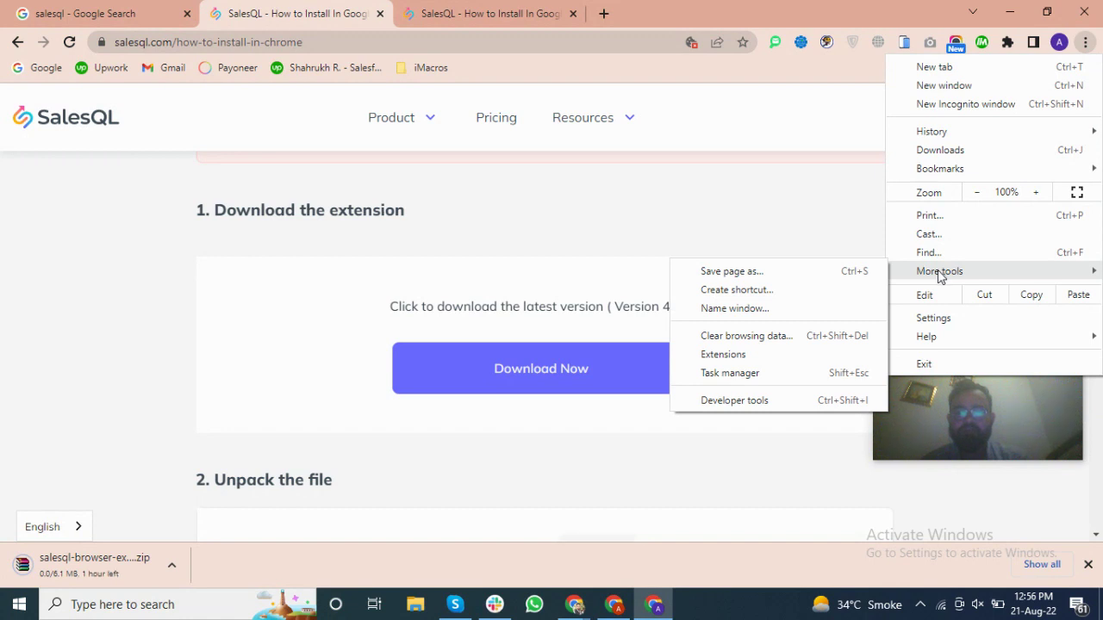
{"action": "left_click", "coordinate": [755, 359]}
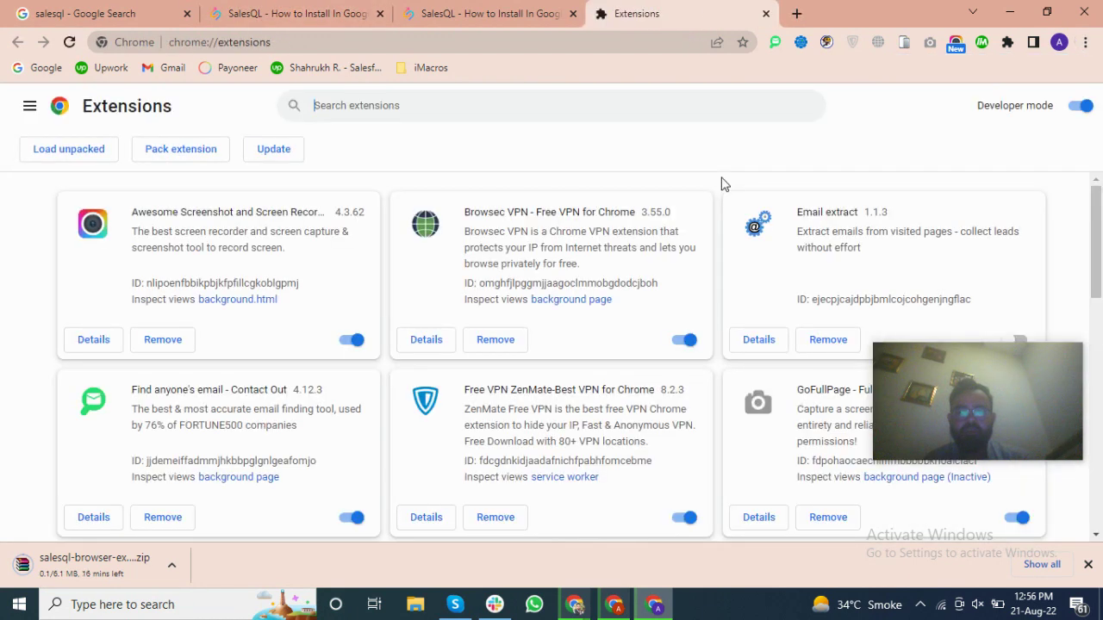
Look over the installed extensions and switch Developer mode off and back on.
{"action": "scroll", "coordinate": [831, 248], "scroll_direction": "down", "scroll_amount": 9}
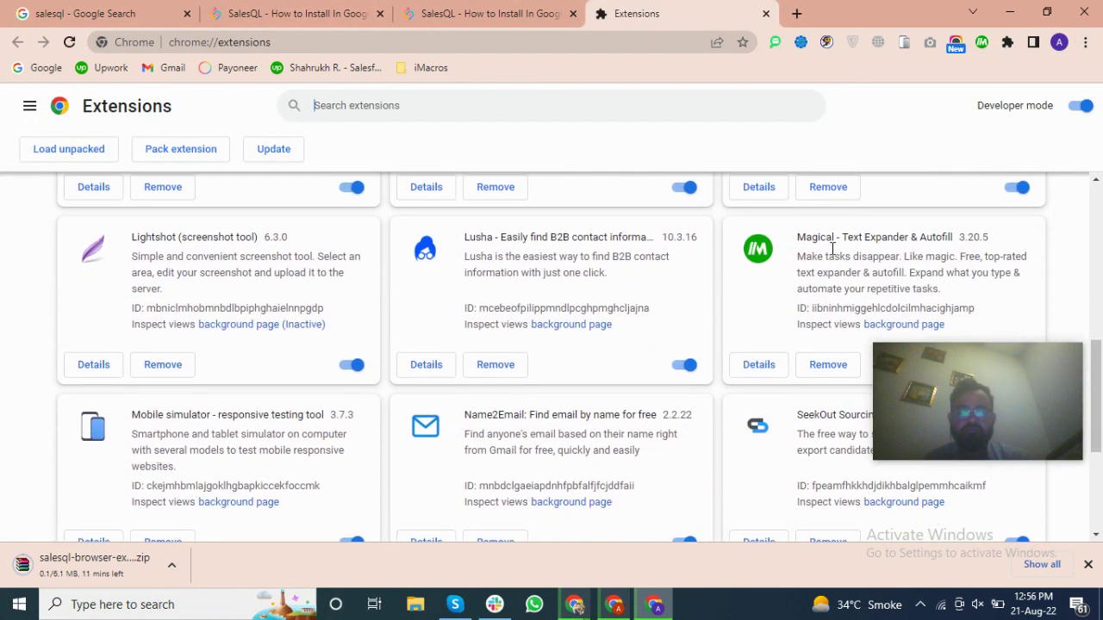
{"action": "scroll", "coordinate": [832, 248], "scroll_direction": "up", "scroll_amount": 9}
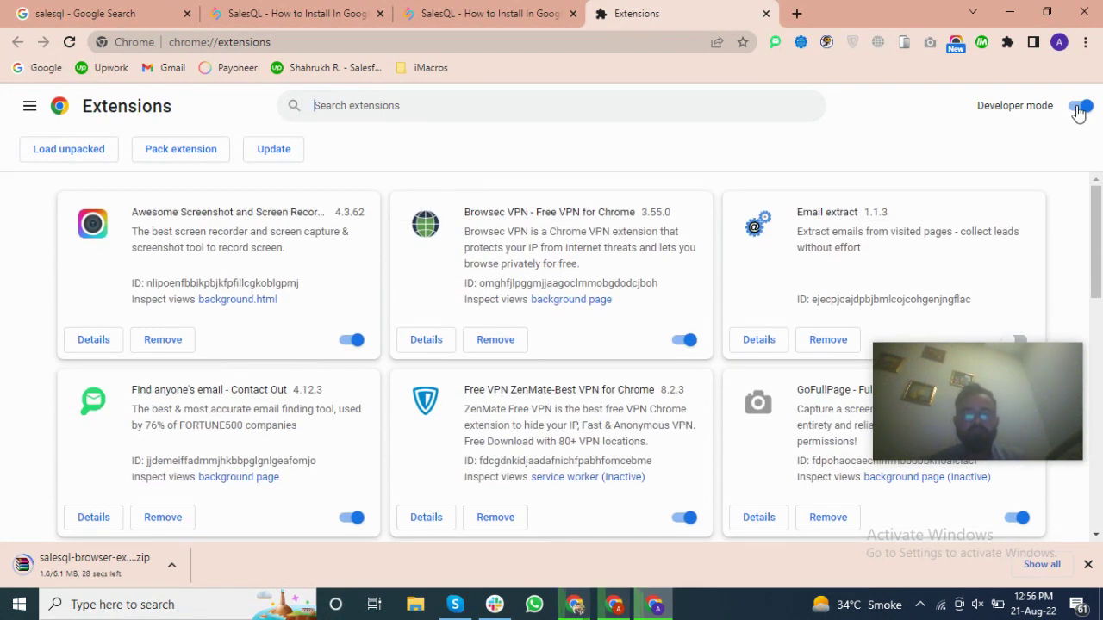
{"action": "left_click", "coordinate": [1079, 107]}
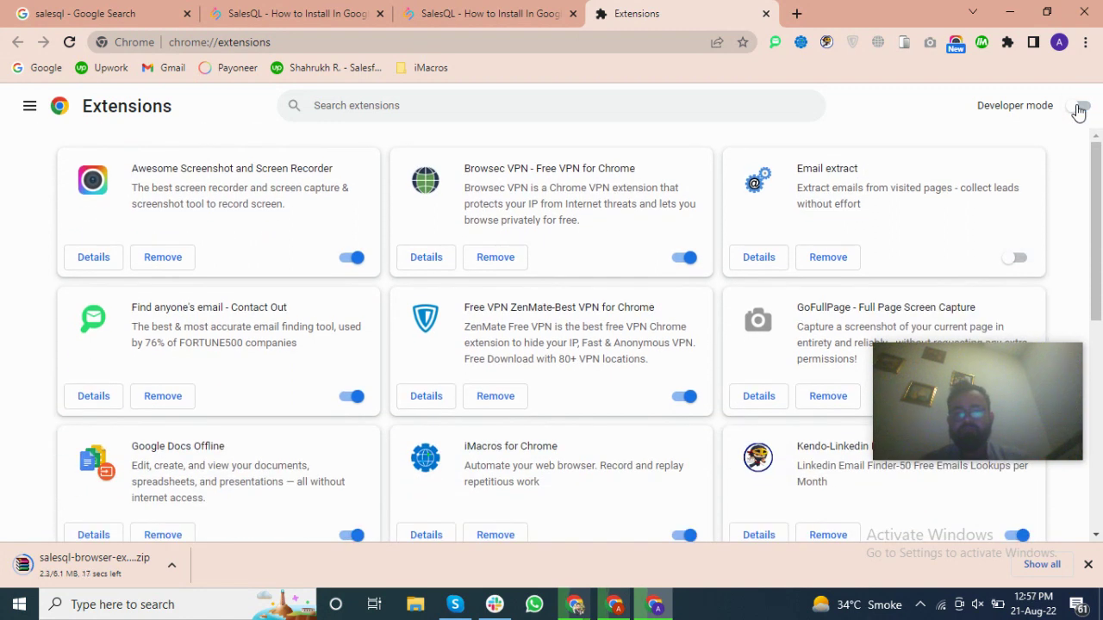
{"action": "left_click", "coordinate": [1080, 106]}
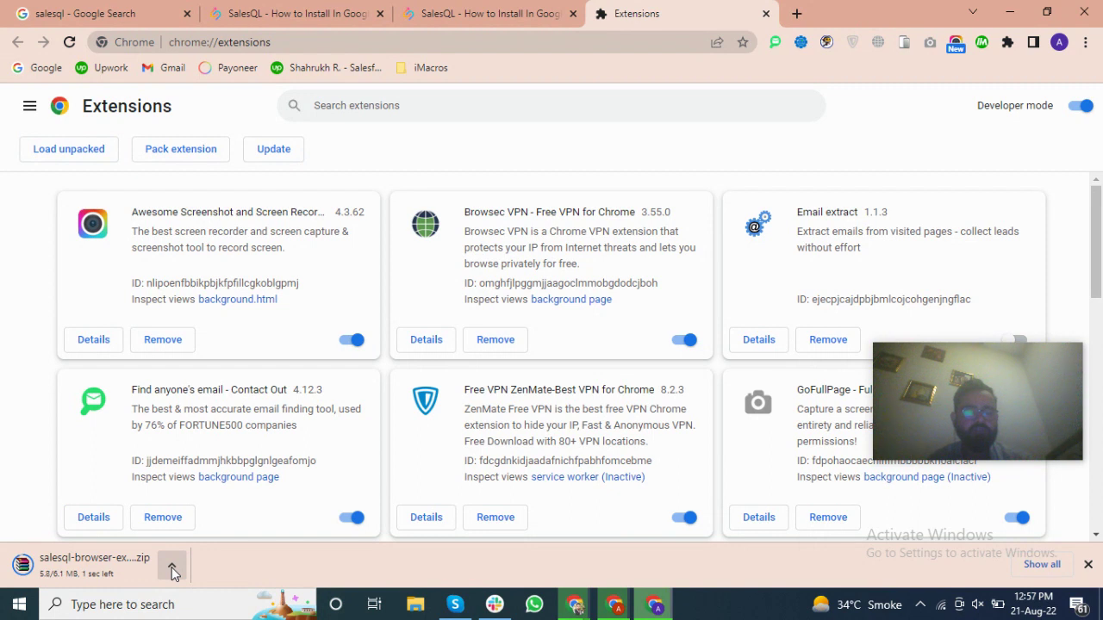
Show the downloaded SalesQL extension zip file in its folder.
{"action": "left_click", "coordinate": [173, 569]}
{"action": "left_click", "coordinate": [172, 569]}
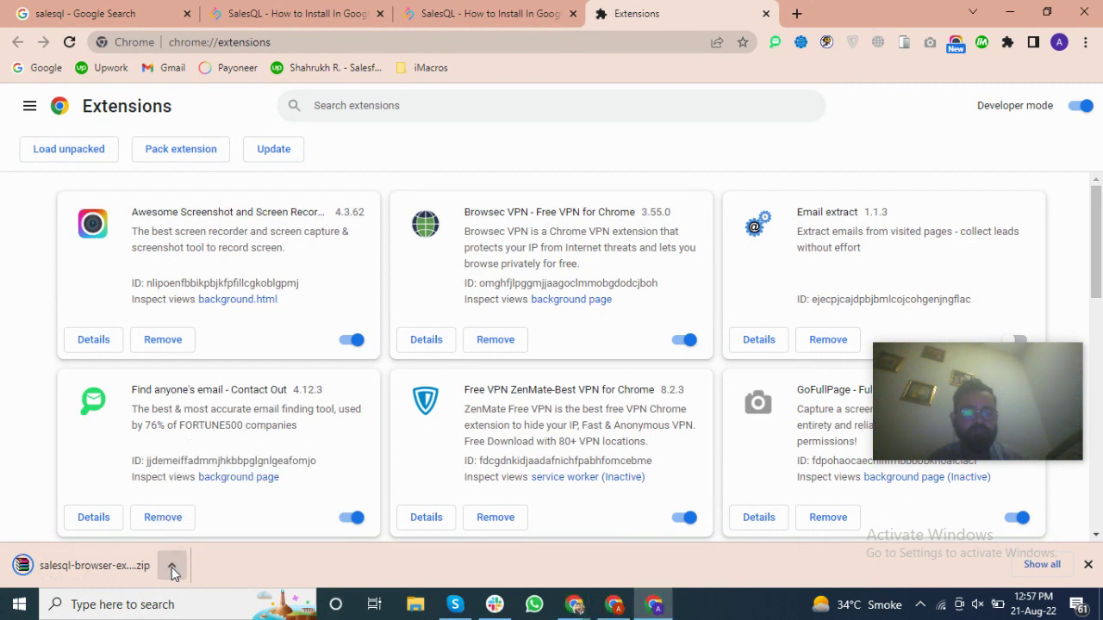
{"action": "left_click", "coordinate": [172, 568]}
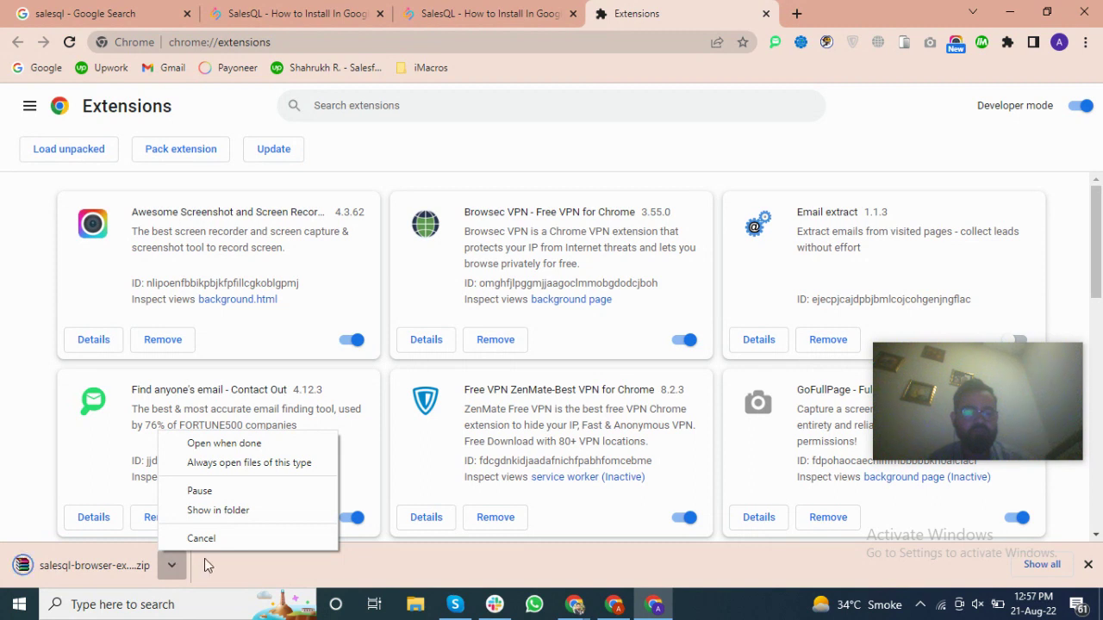
{"action": "left_click", "coordinate": [192, 569]}
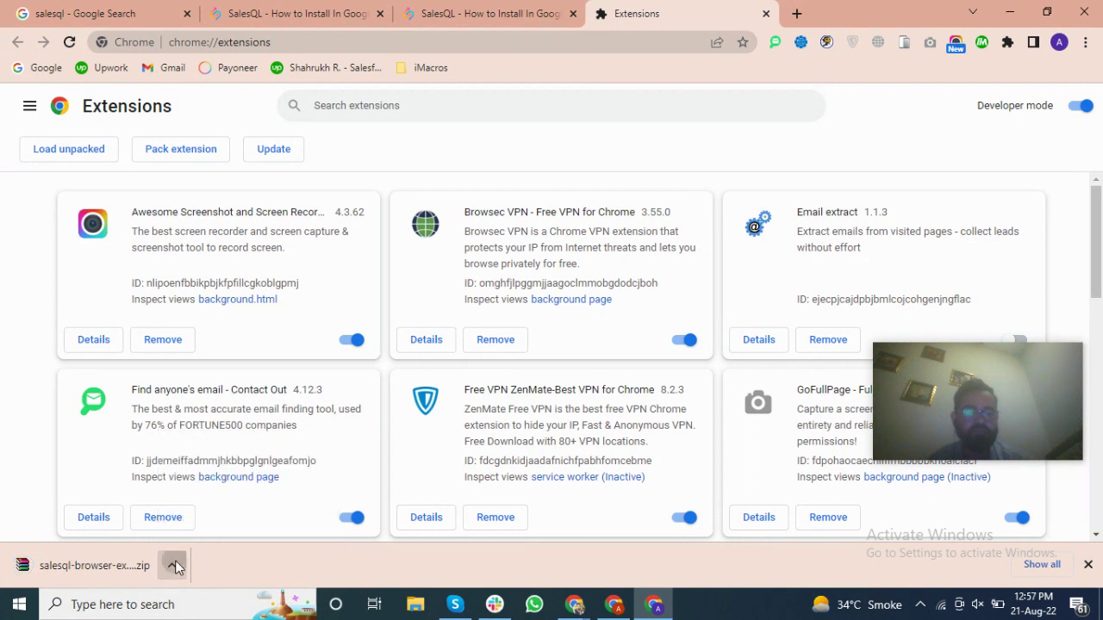
{"action": "left_click", "coordinate": [172, 569]}
{"action": "left_click", "coordinate": [208, 509]}
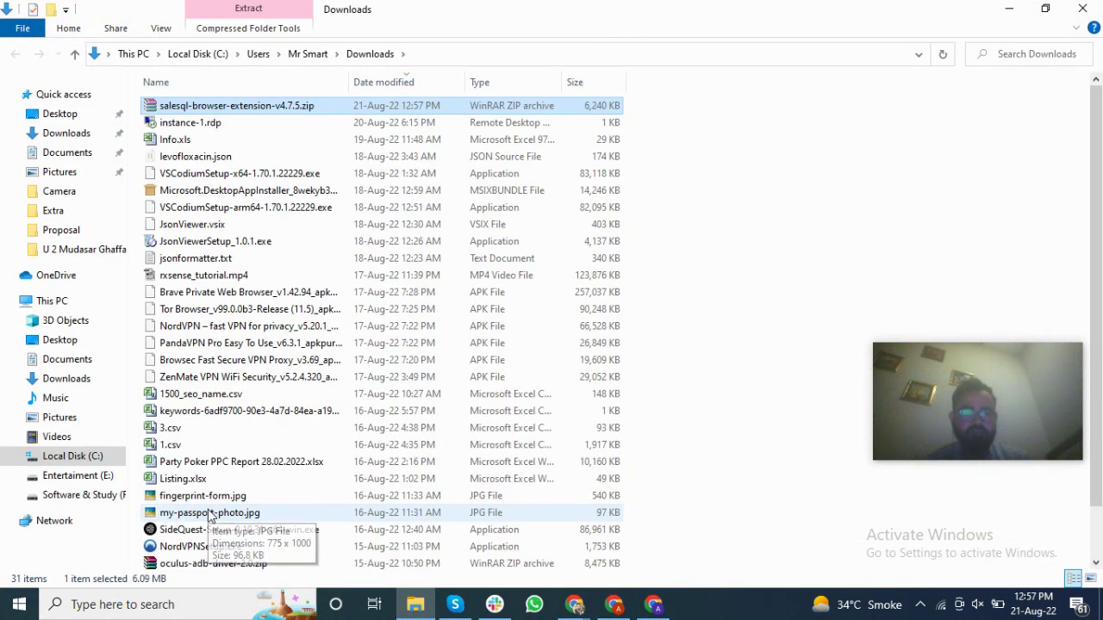
Create a new folder named salesql on the desktop.
{"action": "left_click", "coordinate": [83, 479]}
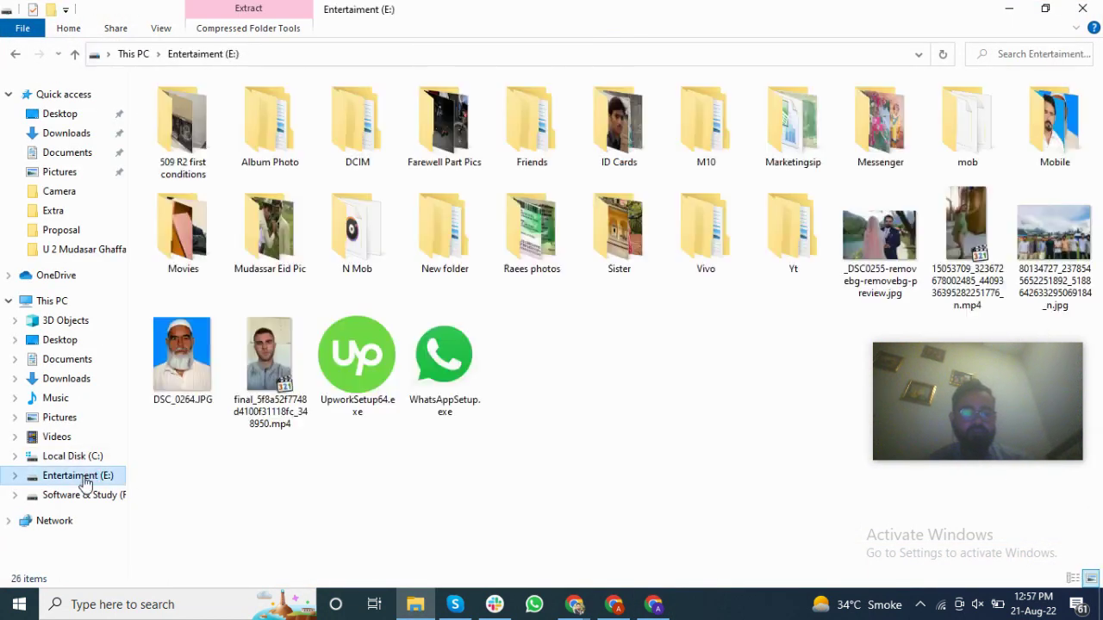
{"action": "left_click", "coordinate": [52, 304]}
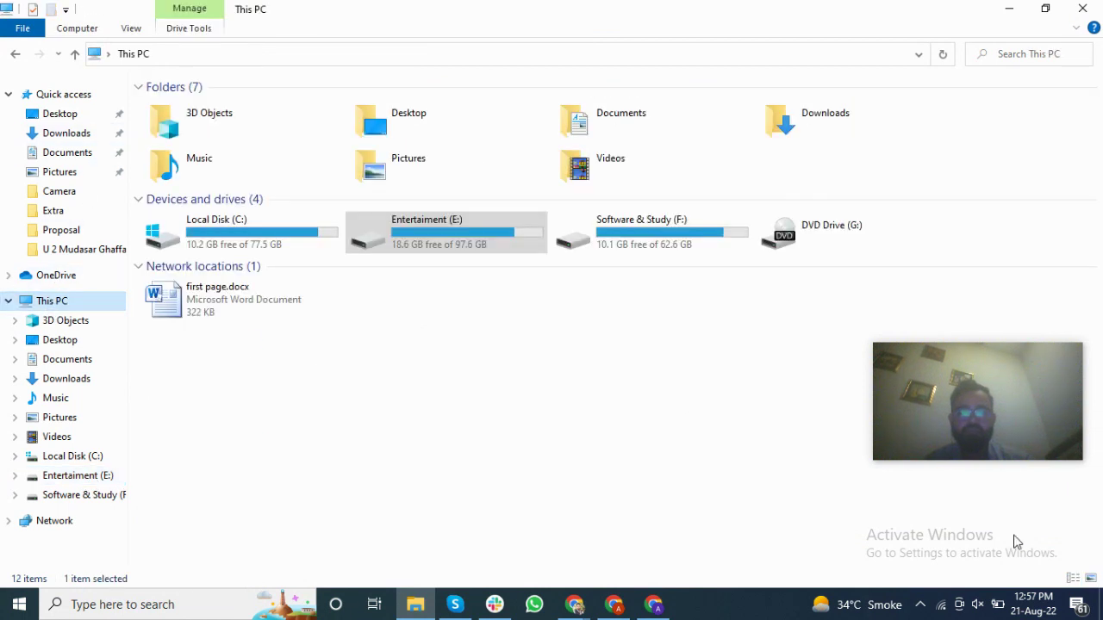
{"action": "left_click", "coordinate": [415, 604]}
{"action": "right_click", "coordinate": [299, 61]}
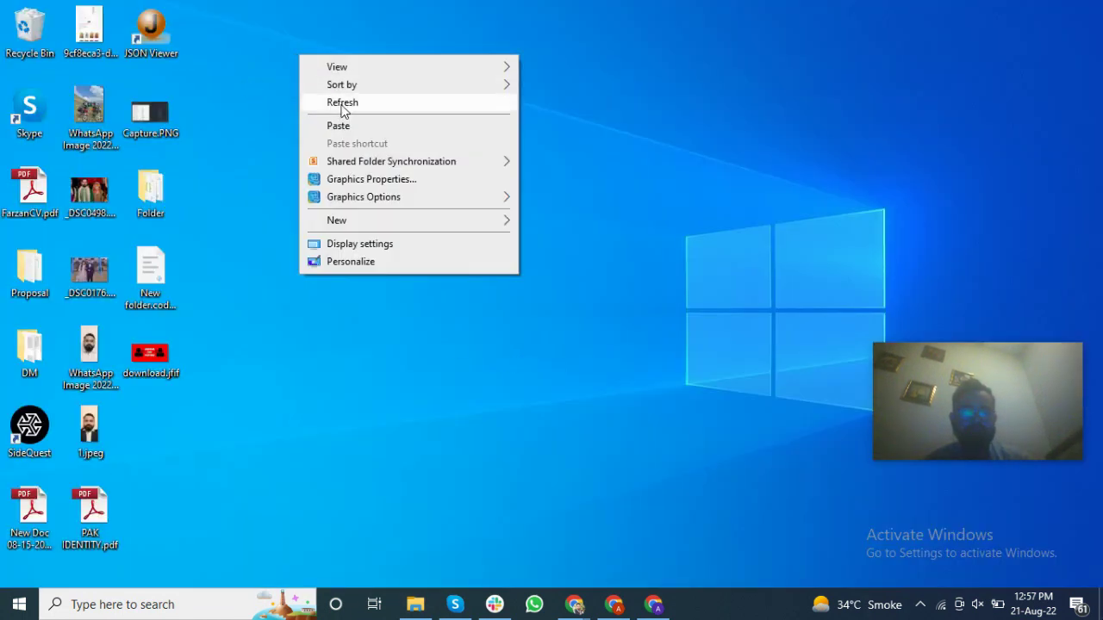
{"action": "mouse_move", "coordinate": [457, 221]}
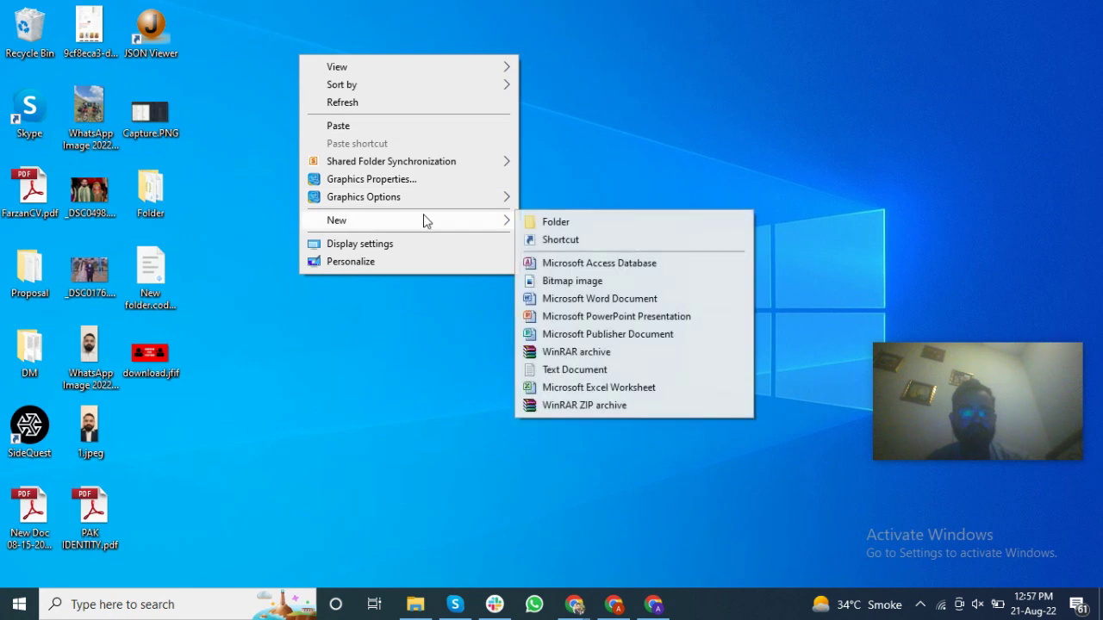
{"action": "left_click", "coordinate": [554, 220]}
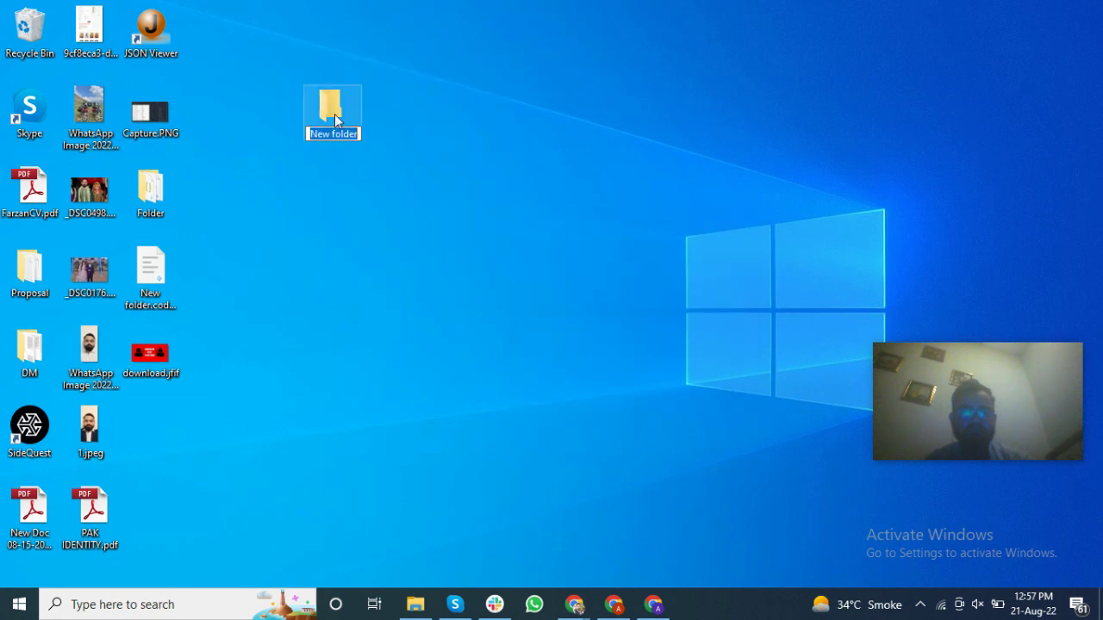
{"action": "type", "text": "salesql"}
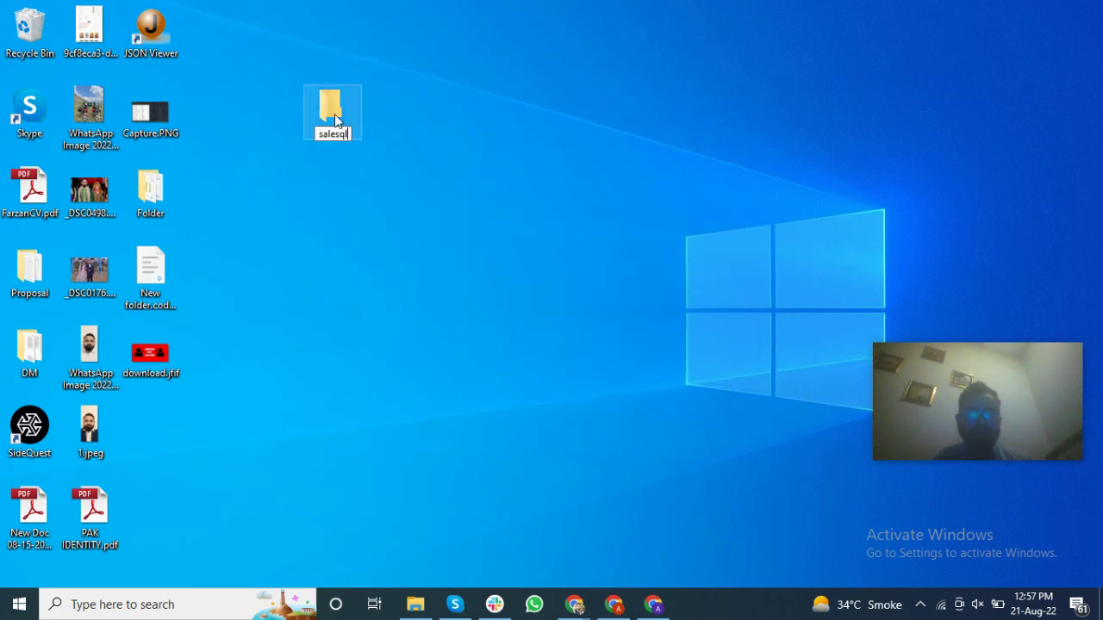
{"action": "key", "text": "Return"}
Paste salesql-browser-extension-v4.7.5.zip into the salesql folder and extract its contents there.
{"action": "double_click", "coordinate": [335, 120]}
{"action": "key", "text": "ctrl+v"}
{"action": "right_click", "coordinate": [233, 113]}
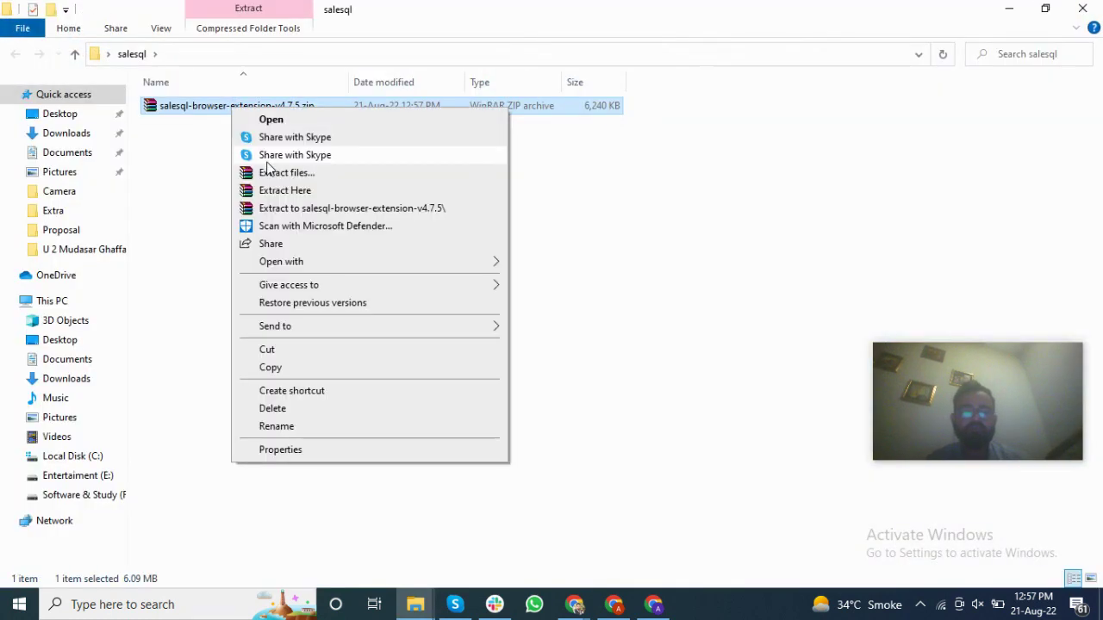
{"action": "left_click", "coordinate": [280, 192]}
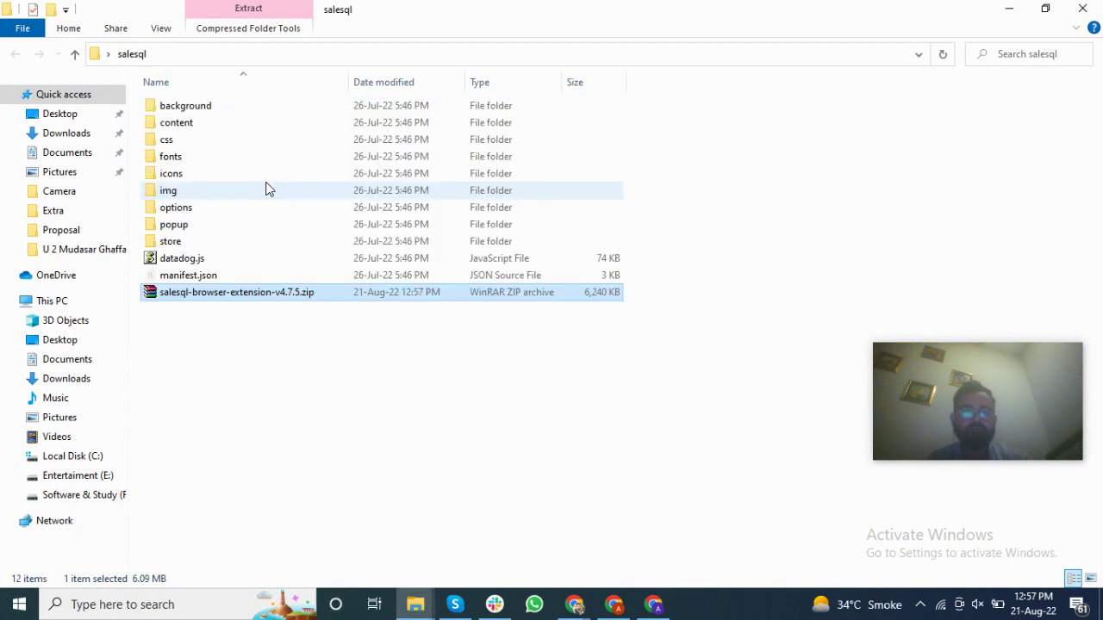
Switch to Chrome and load the salesql folder from the desktop as an unpacked extension.
{"action": "left_click", "coordinate": [617, 606]}
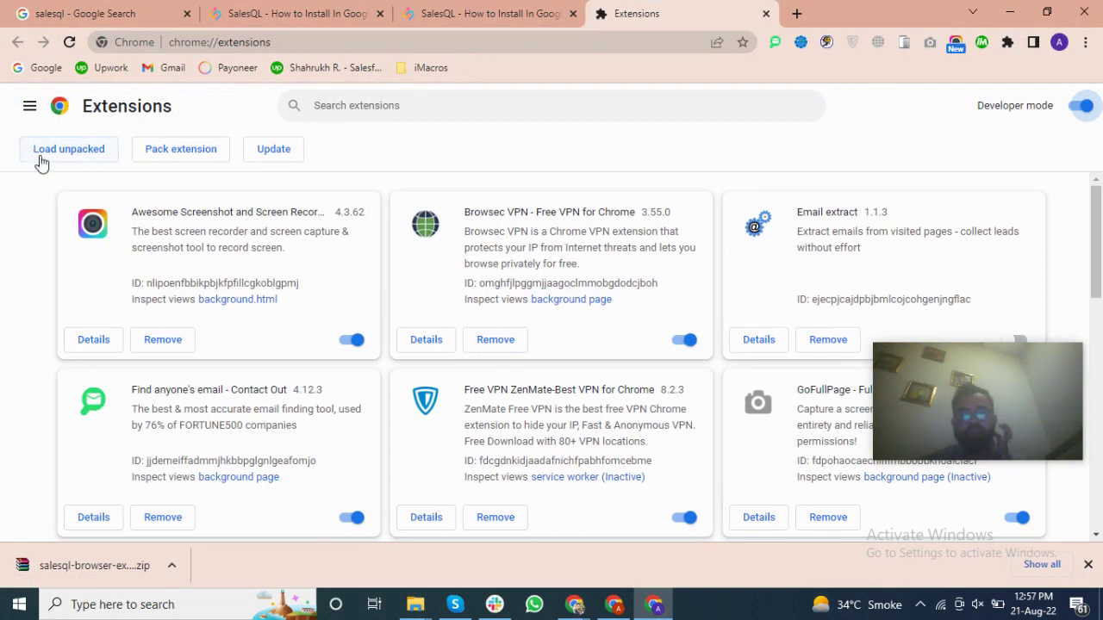
{"action": "left_click", "coordinate": [57, 155]}
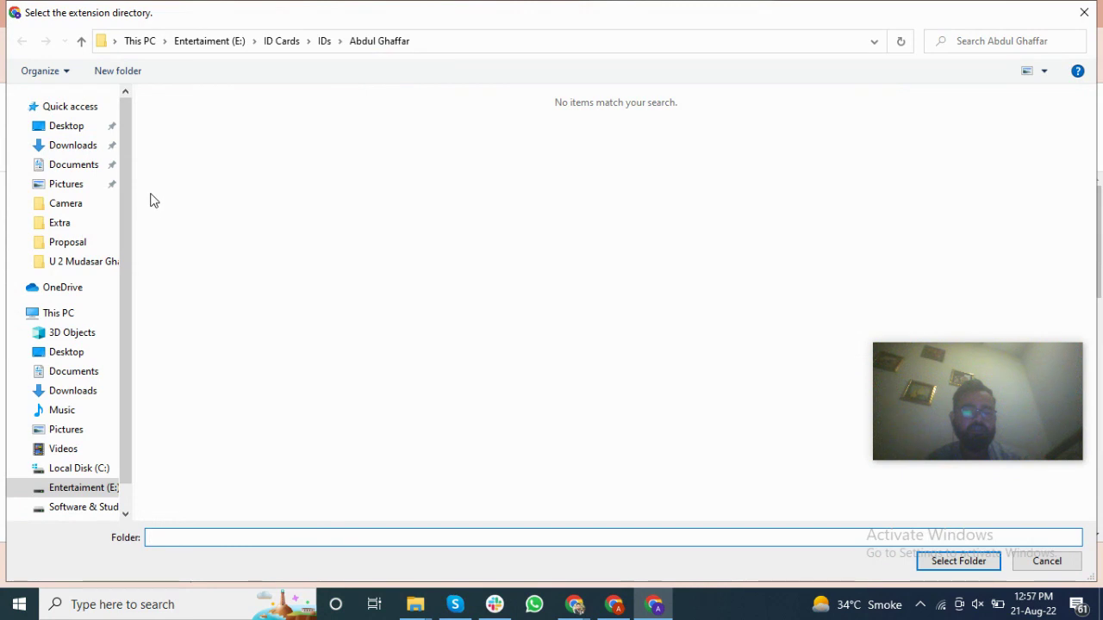
{"action": "left_click", "coordinate": [87, 133]}
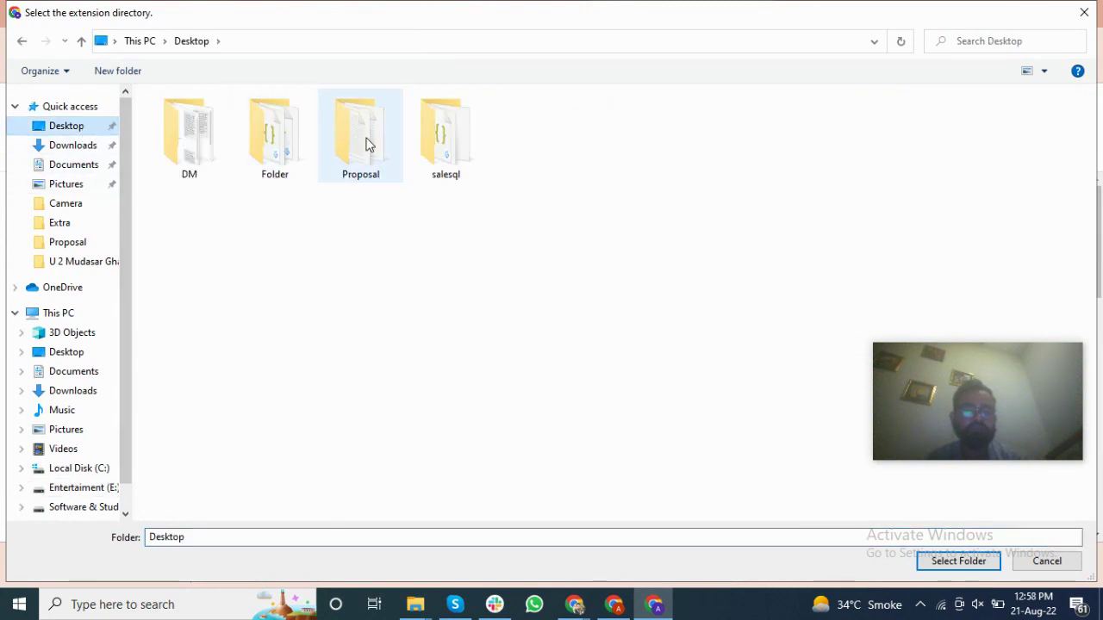
{"action": "left_click", "coordinate": [456, 155]}
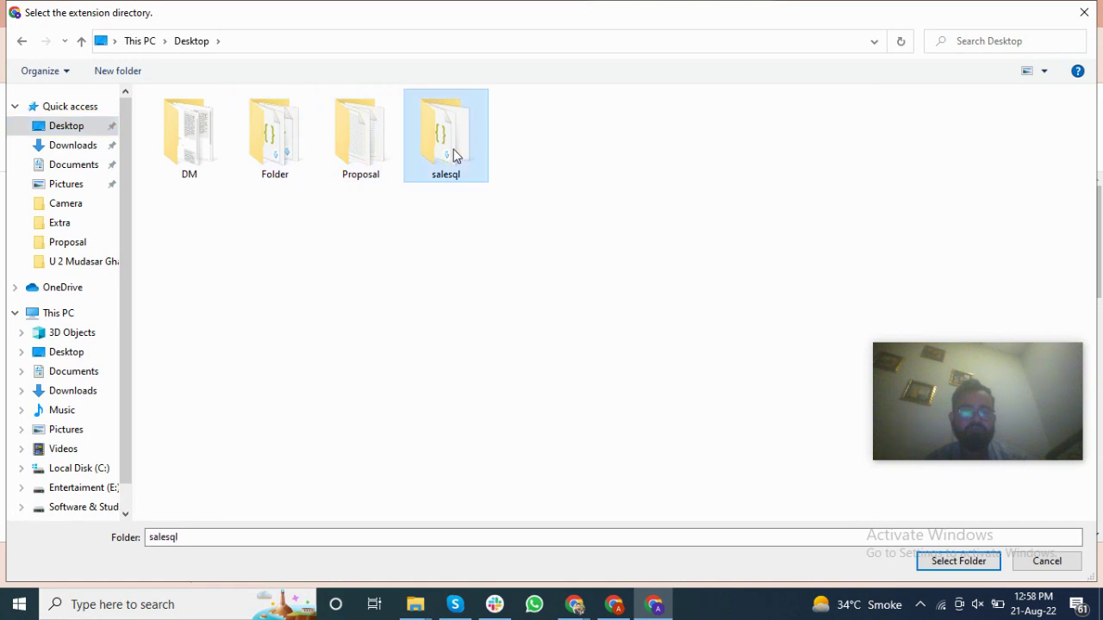
{"action": "left_click", "coordinate": [975, 563]}
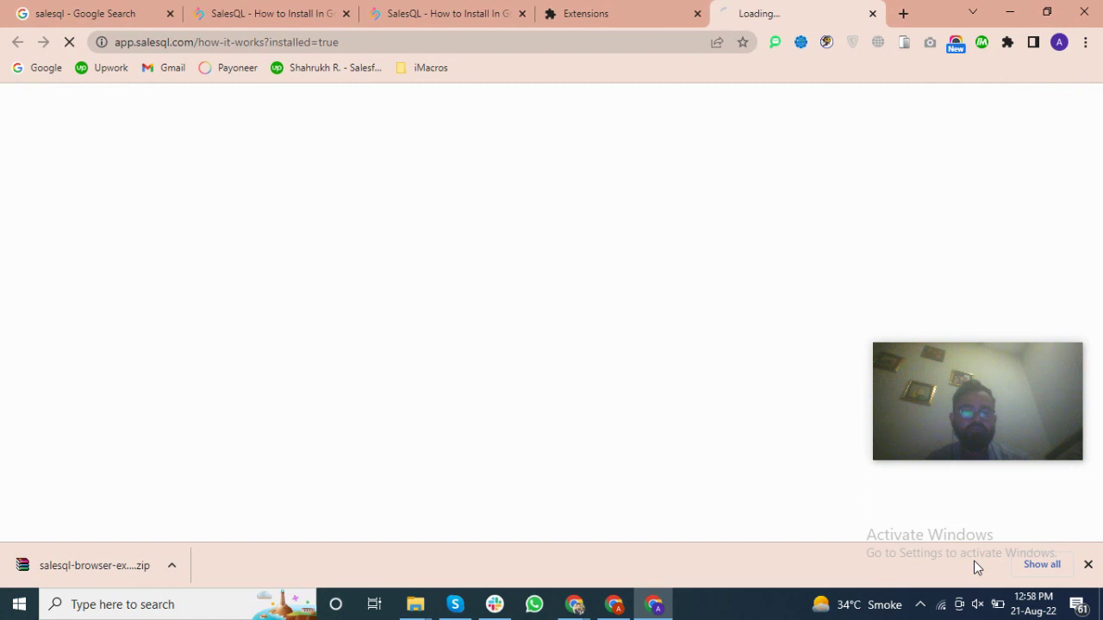
Pin the SalesQL Browser Extension, place it second among the pinned extensions and open its sign-in form.
{"action": "left_click", "coordinate": [633, 14]}
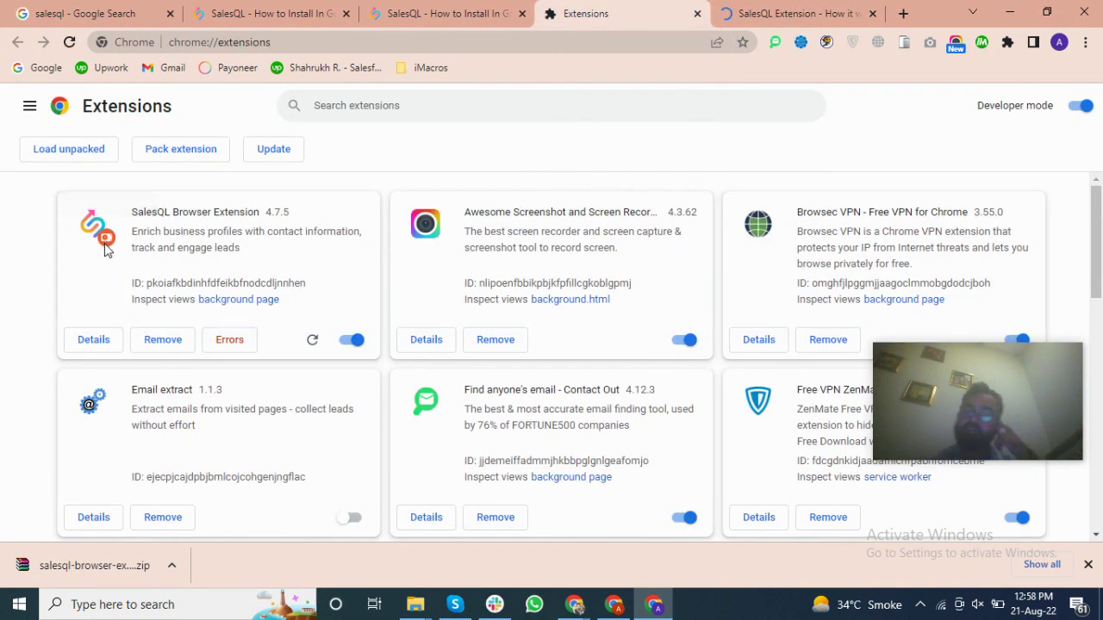
{"action": "left_click", "coordinate": [771, 13]}
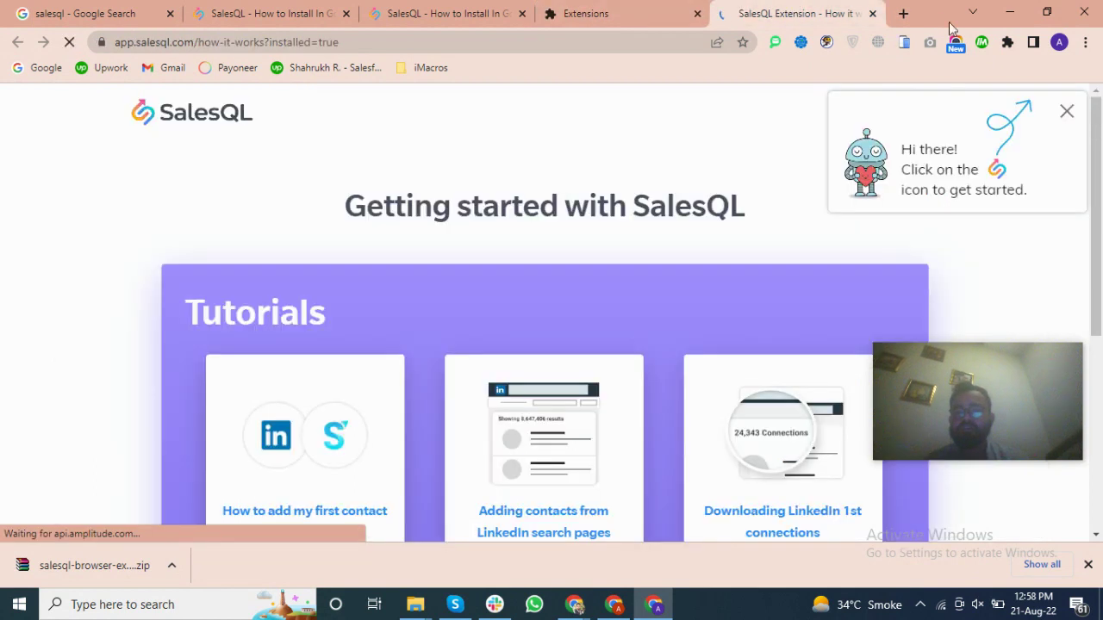
{"action": "left_click", "coordinate": [1008, 42]}
{"action": "scroll", "coordinate": [960, 252], "scroll_direction": "down", "scroll_amount": 5}
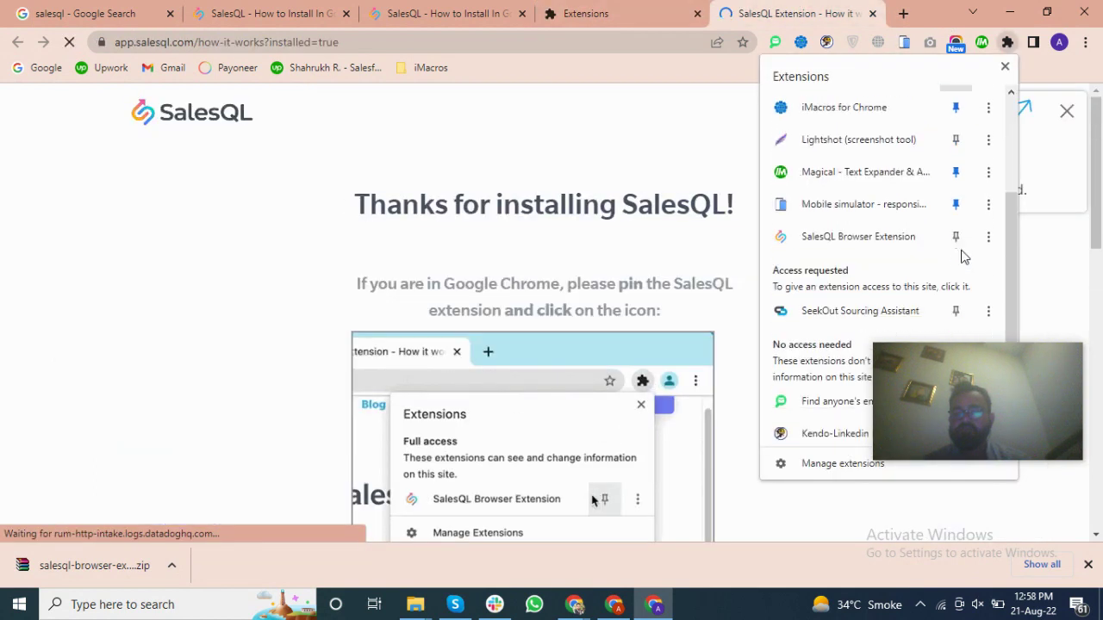
{"action": "left_click", "coordinate": [957, 179]}
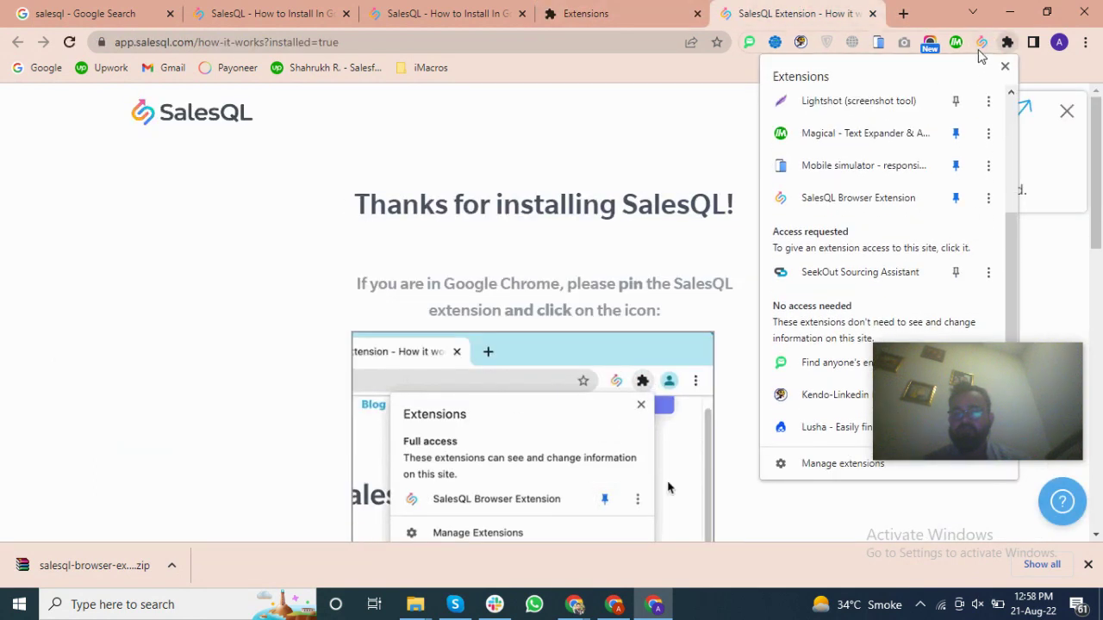
{"action": "left_click", "coordinate": [982, 45]}
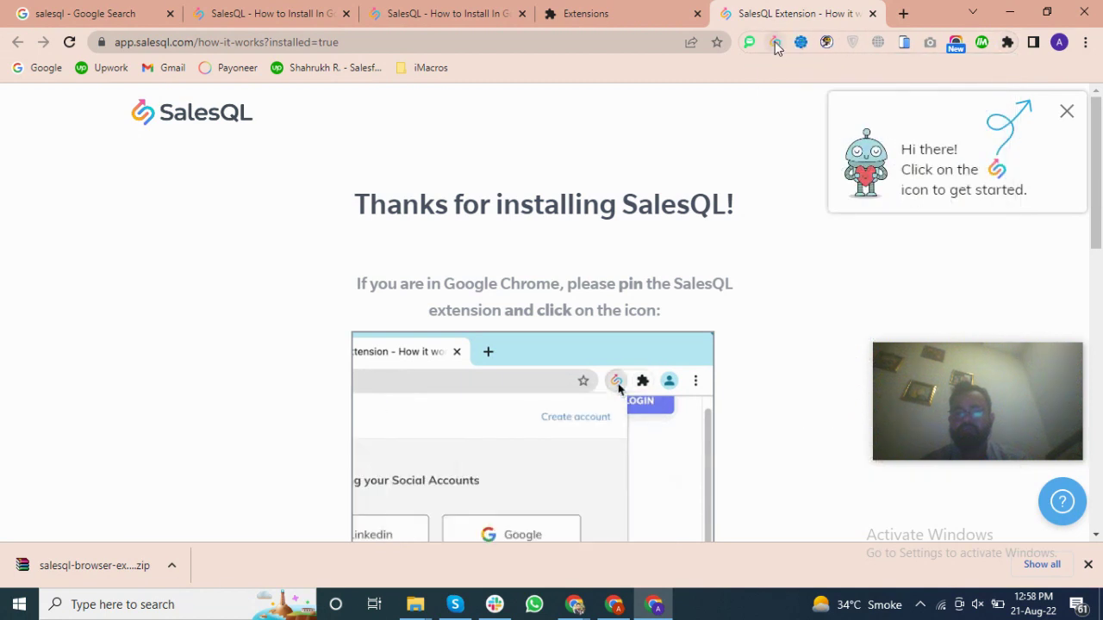
{"action": "left_click", "coordinate": [775, 43]}
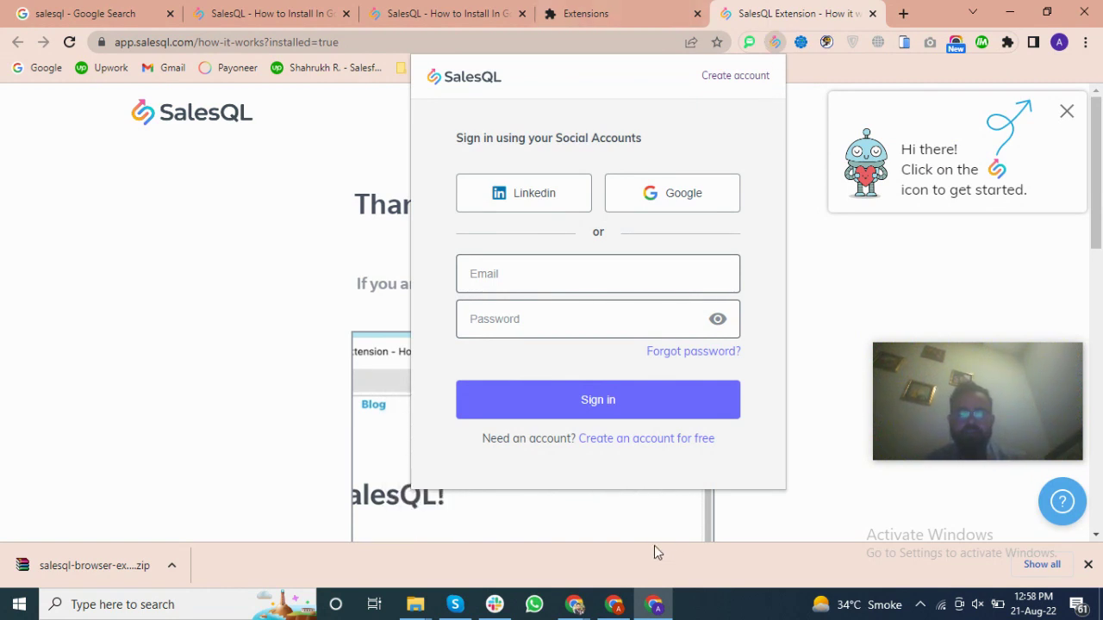
Switch to the other Chrome profile, open salesql.com in a new tab and view its site information.
{"action": "mouse_move", "coordinate": [618, 610]}
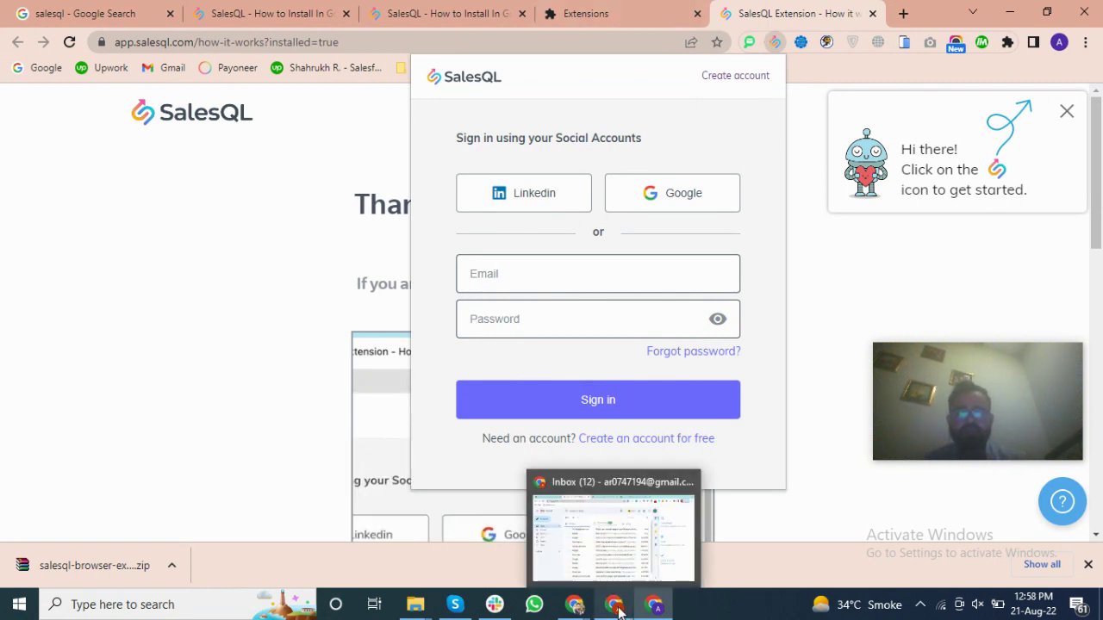
{"action": "left_click", "coordinate": [614, 536]}
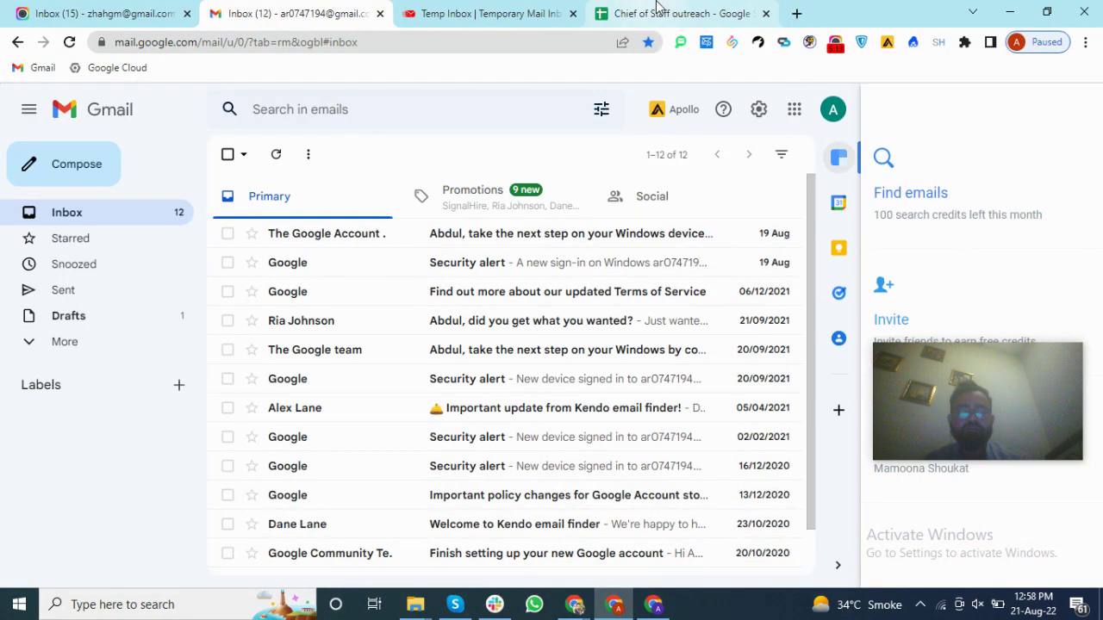
{"action": "left_click", "coordinate": [485, 8]}
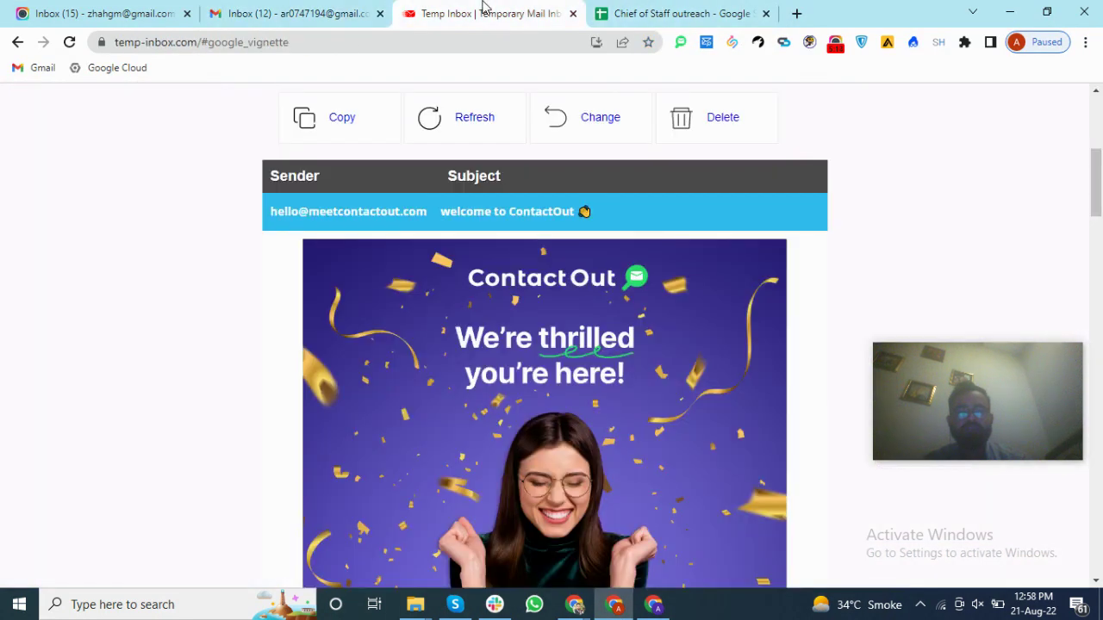
{"action": "left_click", "coordinate": [798, 13]}
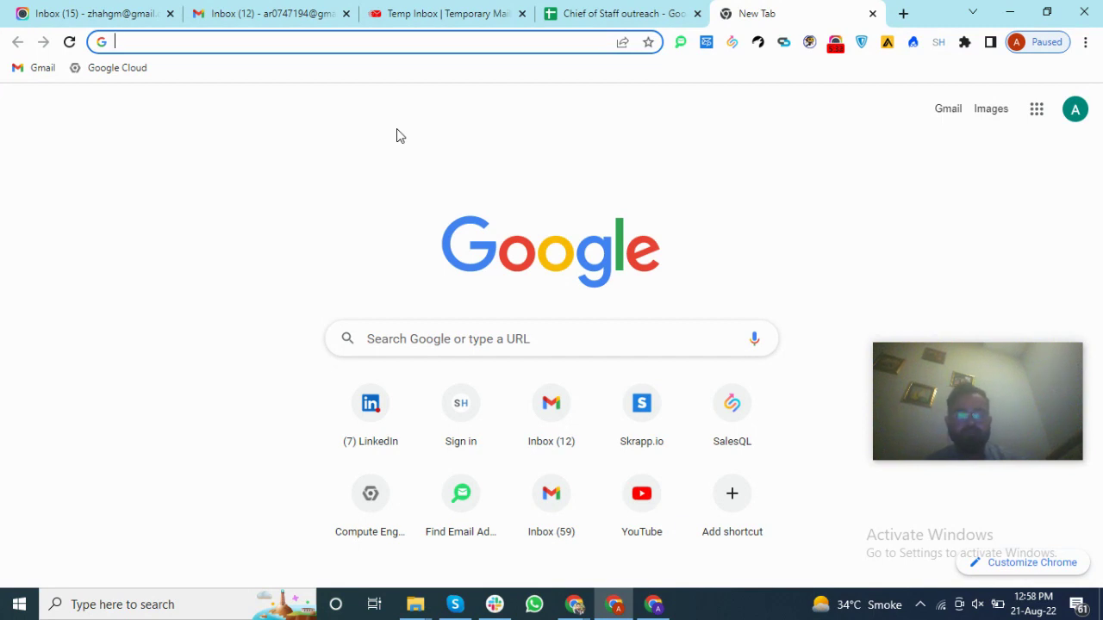
{"action": "type", "text": "sales"}
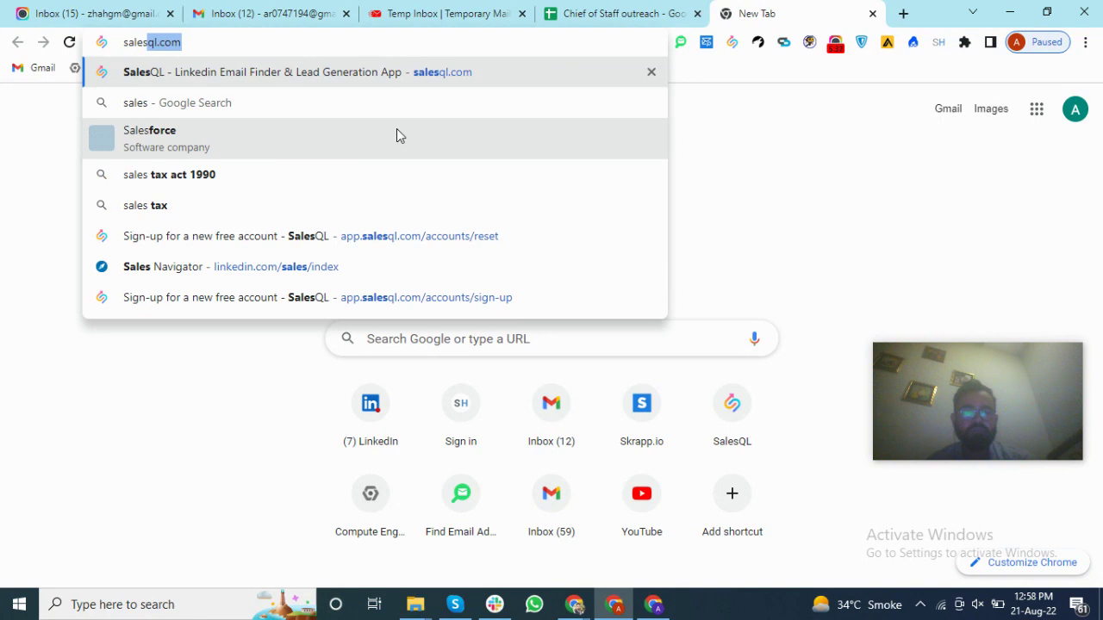
{"action": "key", "text": "Return"}
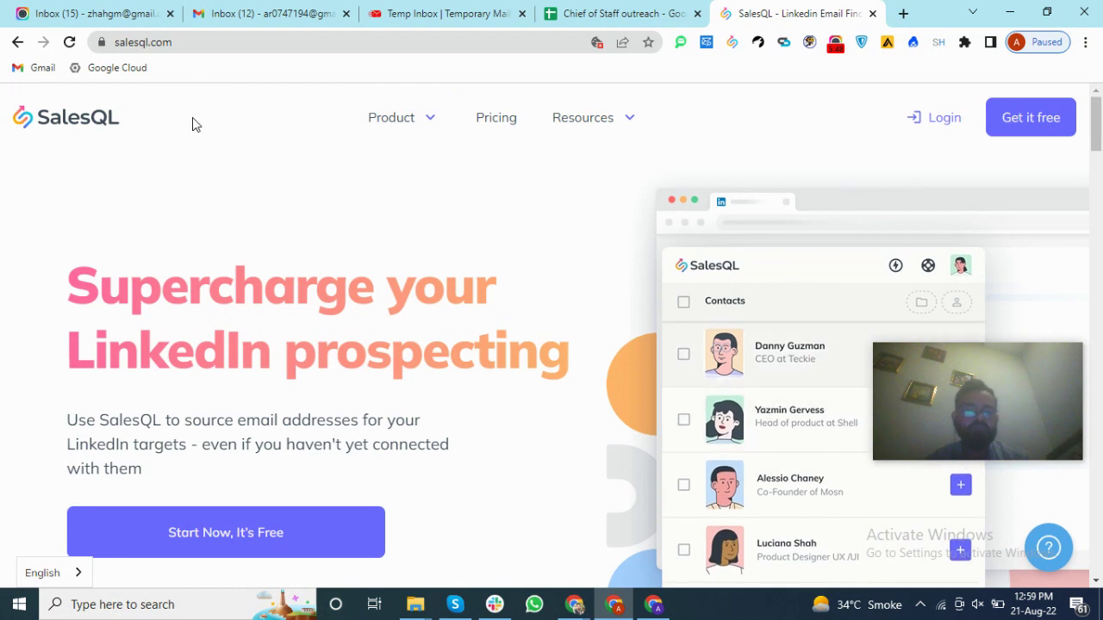
{"action": "left_click", "coordinate": [101, 42]}
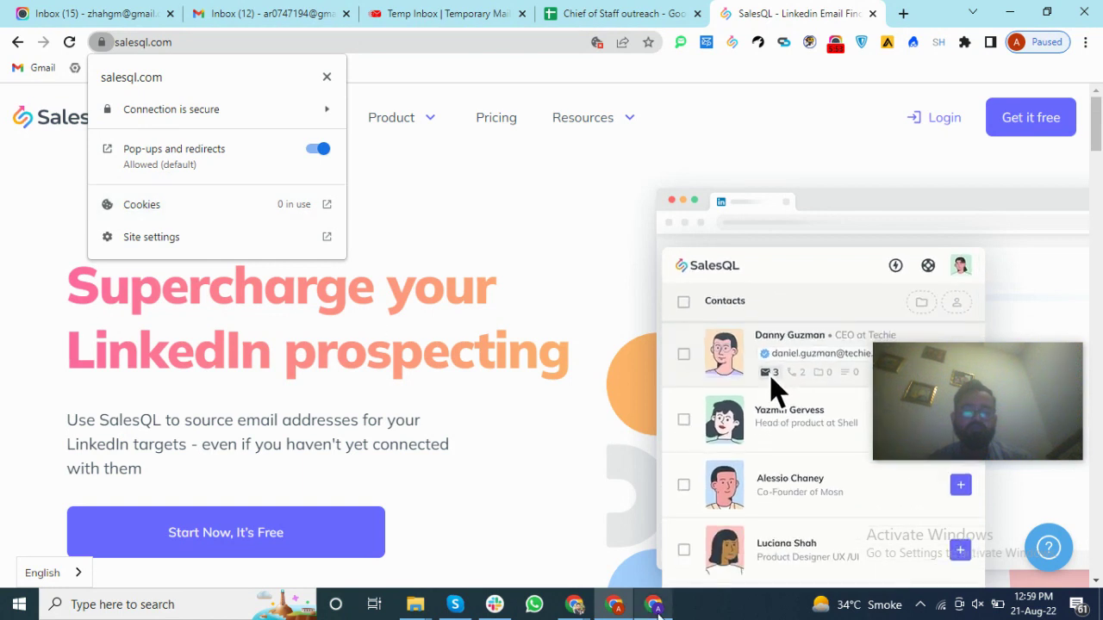
Return to the profile with the new extension, block the salesql.com cookies for its welcome page and reload the page.
{"action": "left_click", "coordinate": [655, 606]}
{"action": "left_click", "coordinate": [357, 223]}
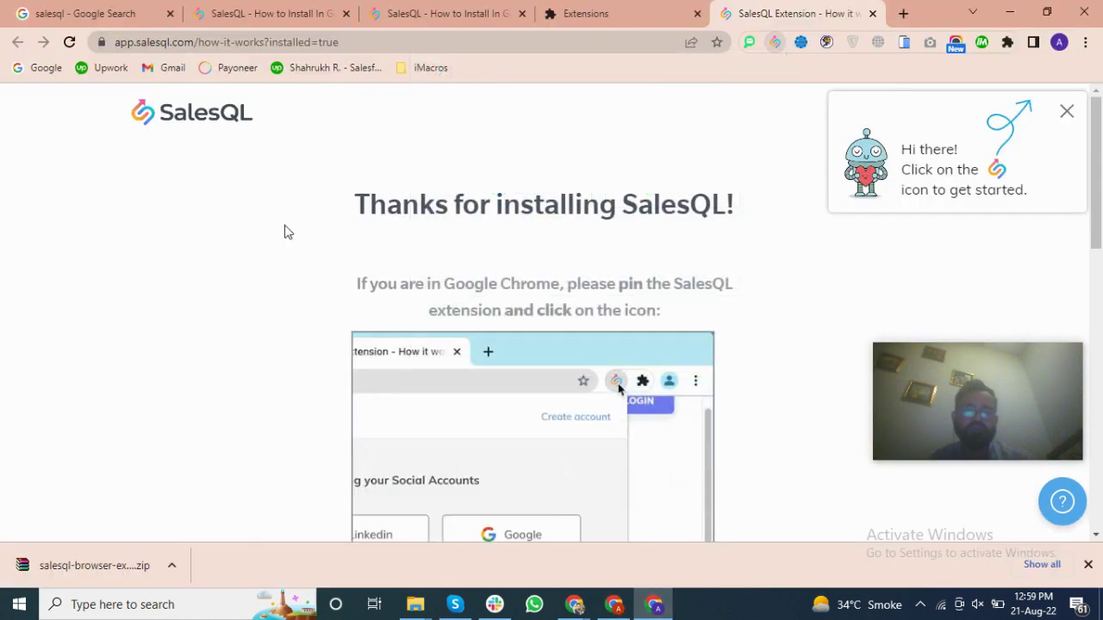
{"action": "left_click", "coordinate": [102, 42]}
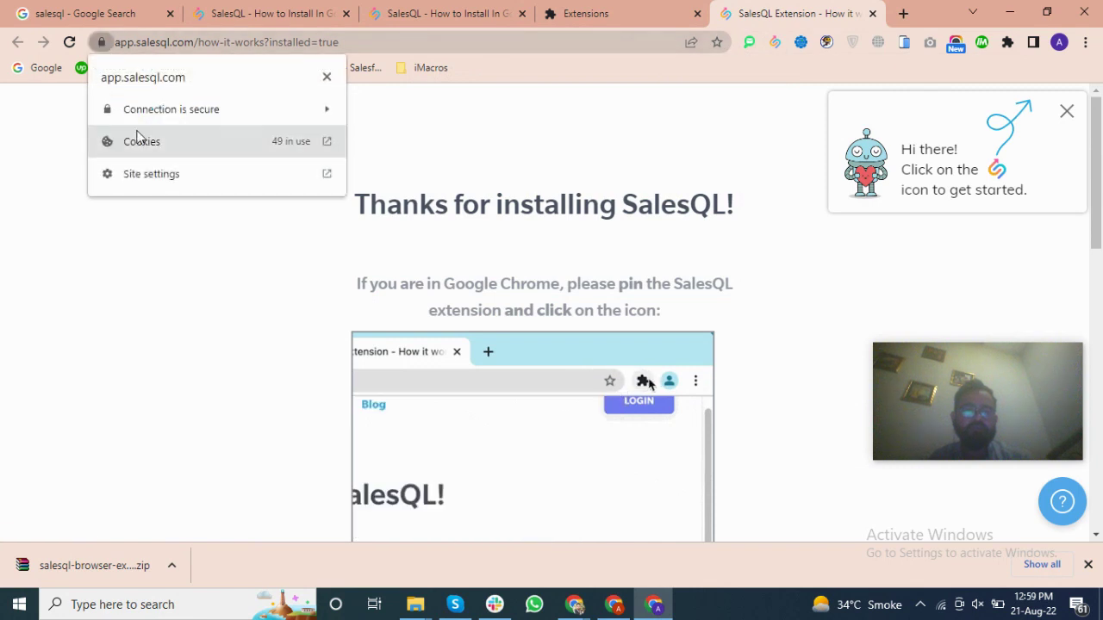
{"action": "left_click", "coordinate": [151, 143]}
{"action": "scroll", "coordinate": [446, 236], "scroll_direction": "down", "scroll_amount": 2}
{"action": "scroll", "coordinate": [446, 236], "scroll_direction": "up", "scroll_amount": 2}
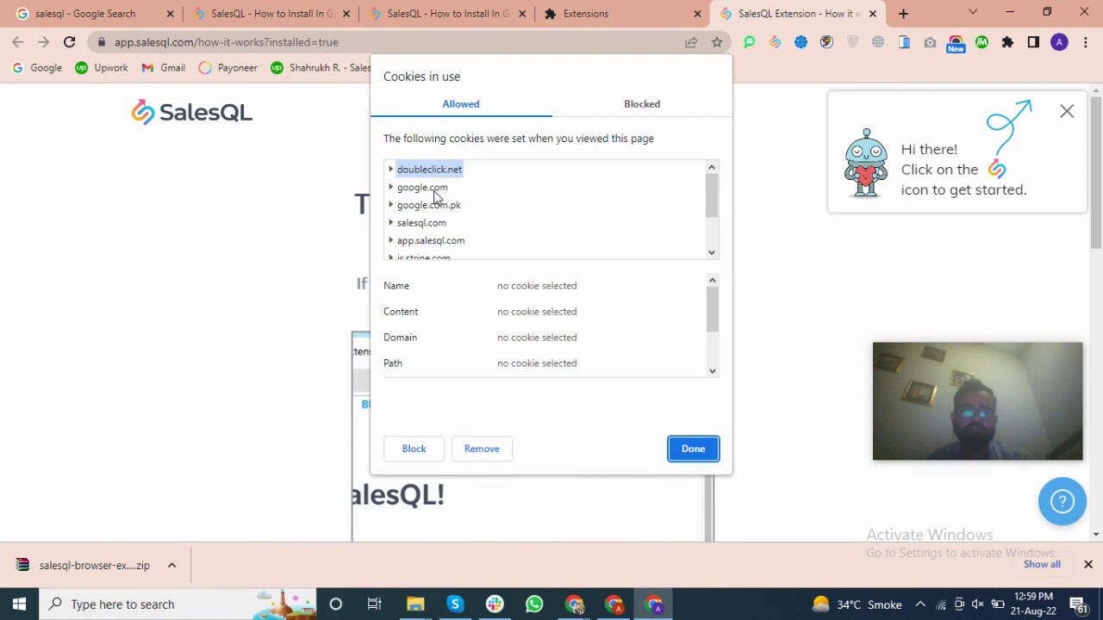
{"action": "left_click", "coordinate": [435, 223]}
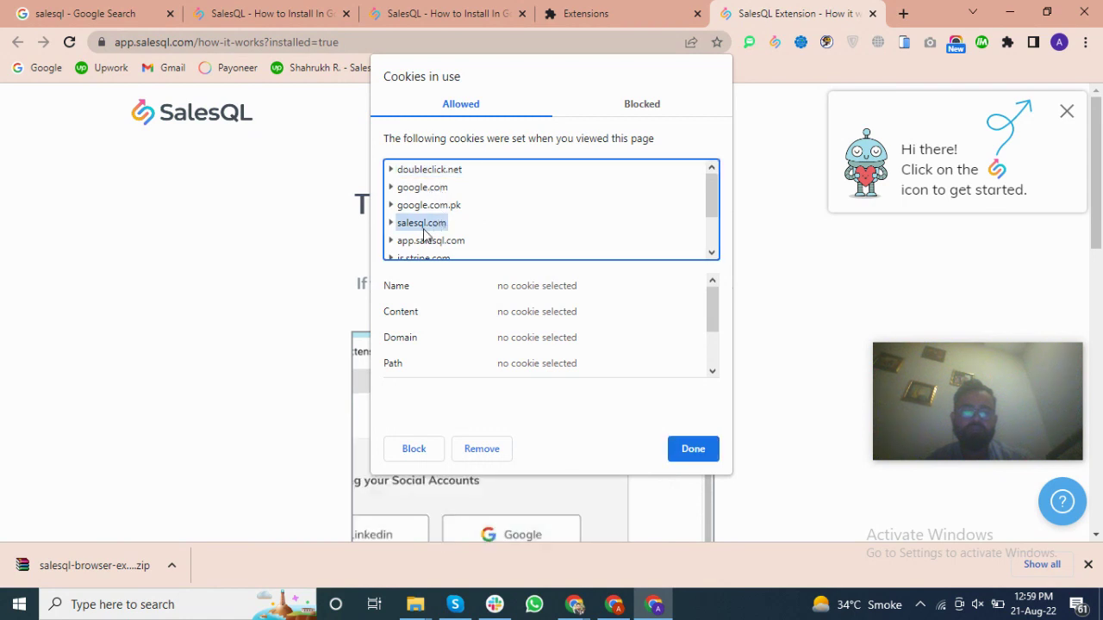
{"action": "left_click", "coordinate": [418, 451]}
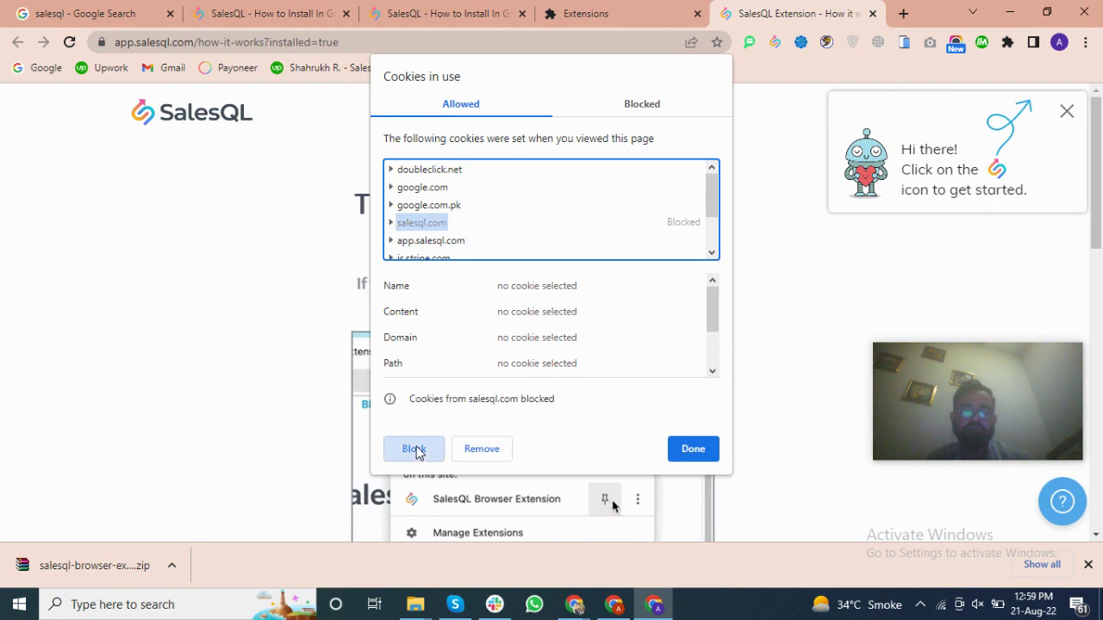
{"action": "left_click", "coordinate": [700, 453]}
{"action": "left_click", "coordinate": [367, 106]}
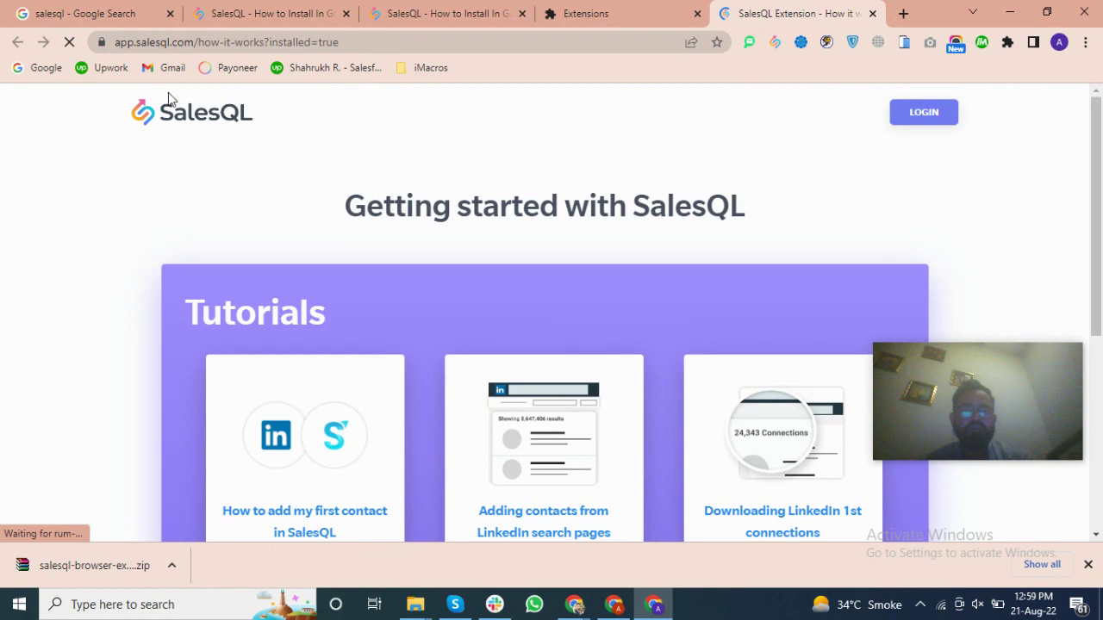
Block the salesql.com and app.salesql.com cookies for the welcome page, and reload the page to apply the new settings.
{"action": "left_click", "coordinate": [100, 43]}
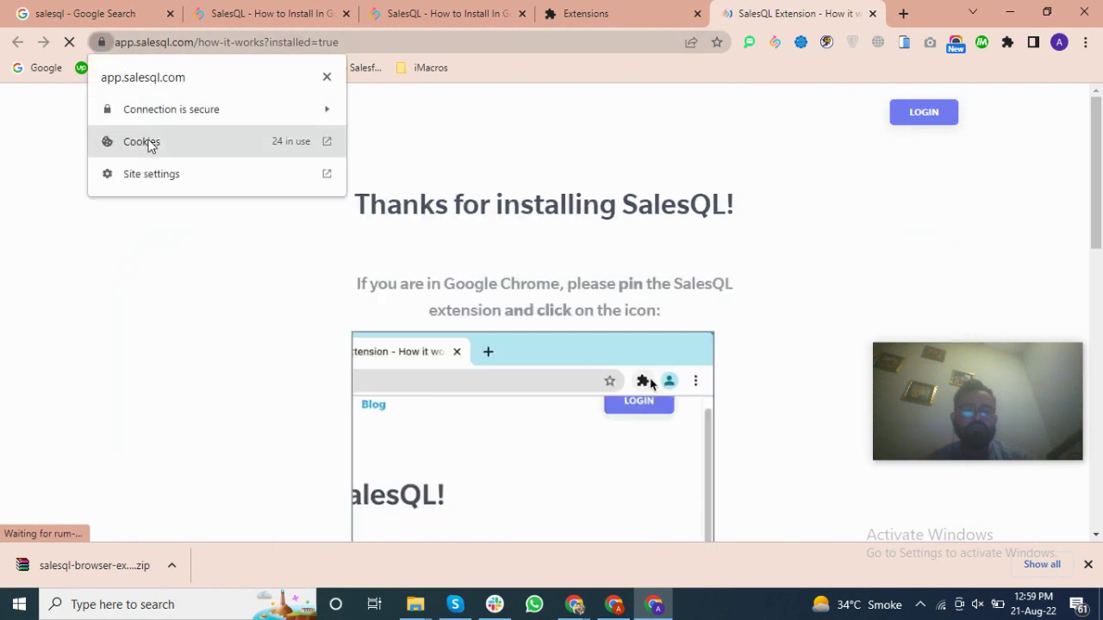
{"action": "left_click", "coordinate": [147, 142]}
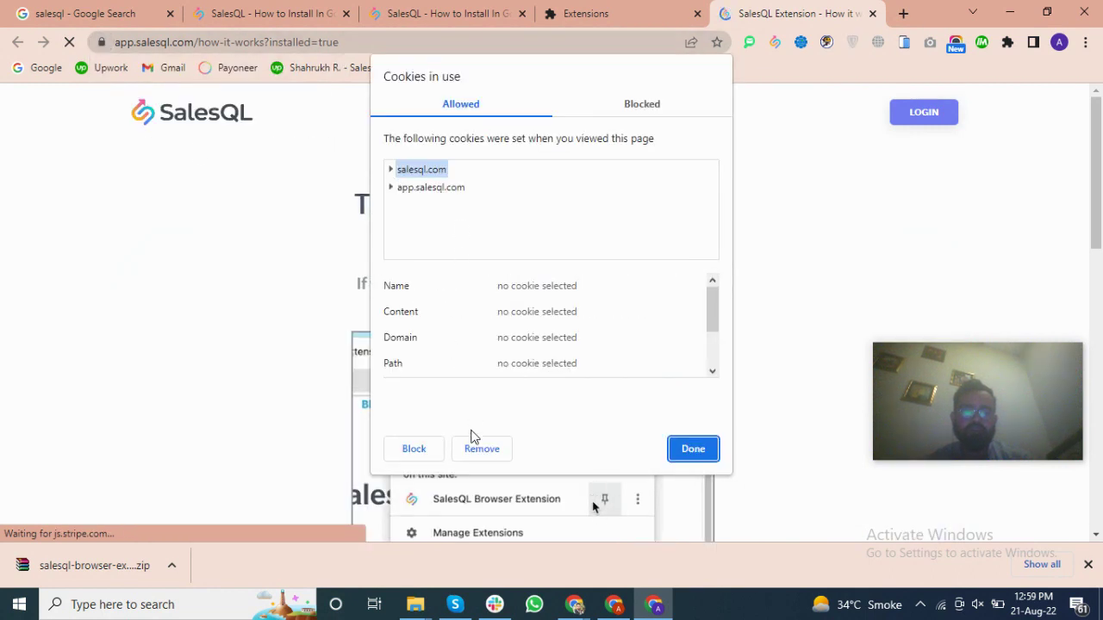
{"action": "left_click", "coordinate": [413, 449]}
{"action": "left_click", "coordinate": [431, 189]}
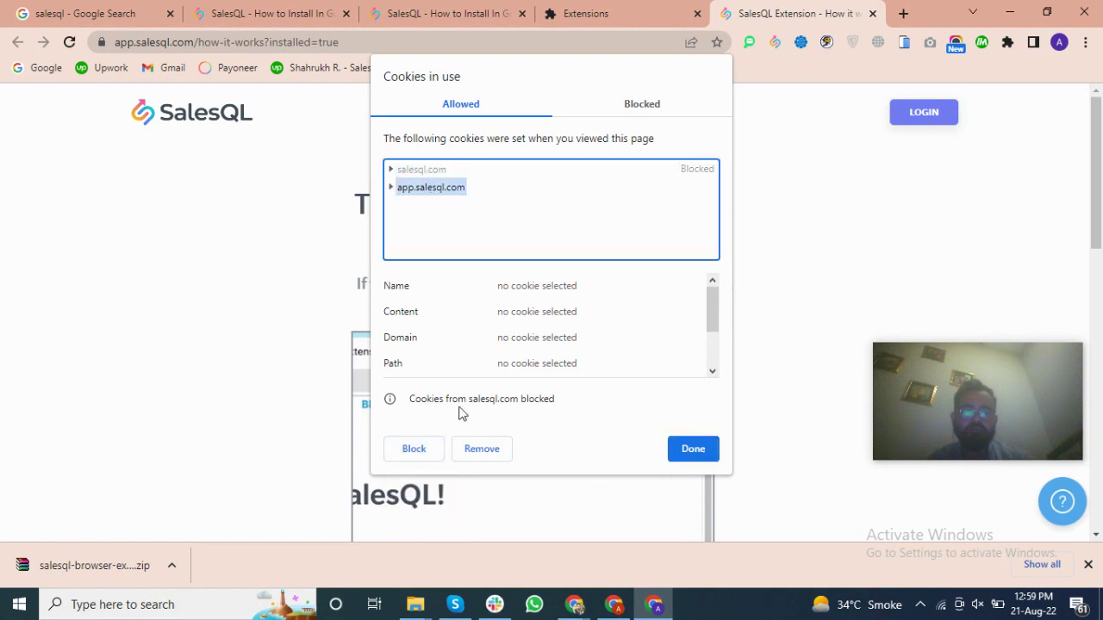
{"action": "left_click", "coordinate": [415, 449]}
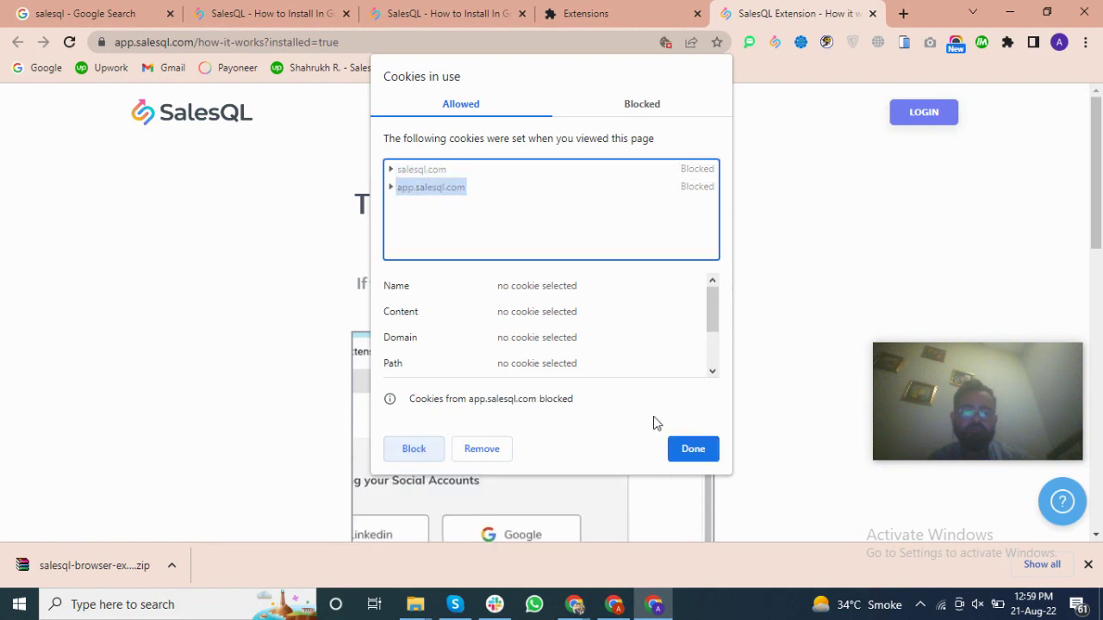
{"action": "left_click", "coordinate": [693, 449]}
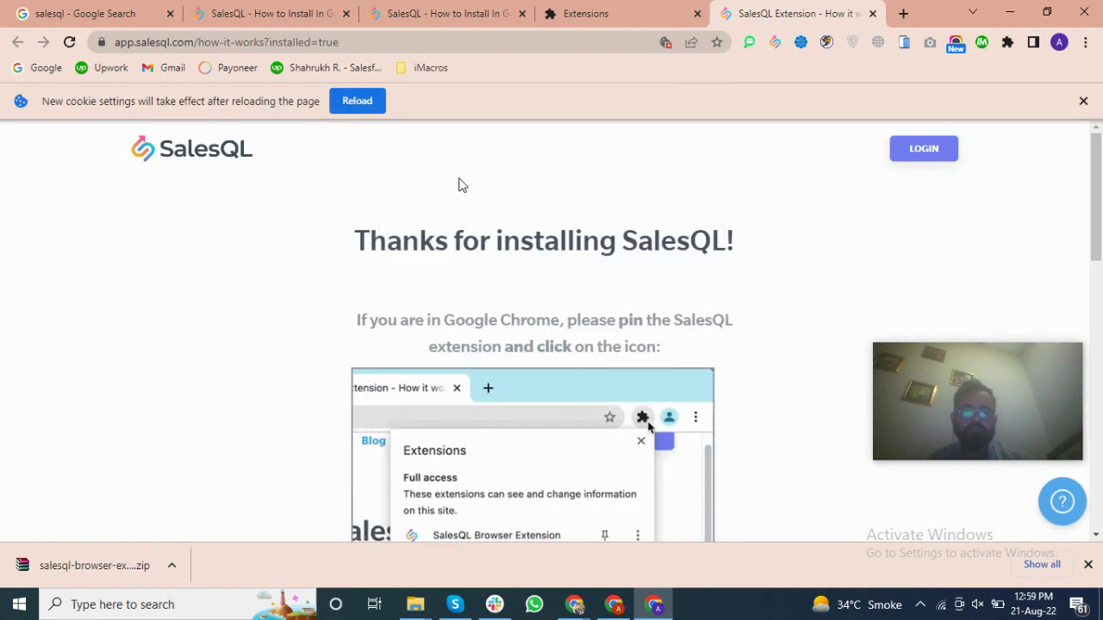
{"action": "left_click", "coordinate": [365, 105]}
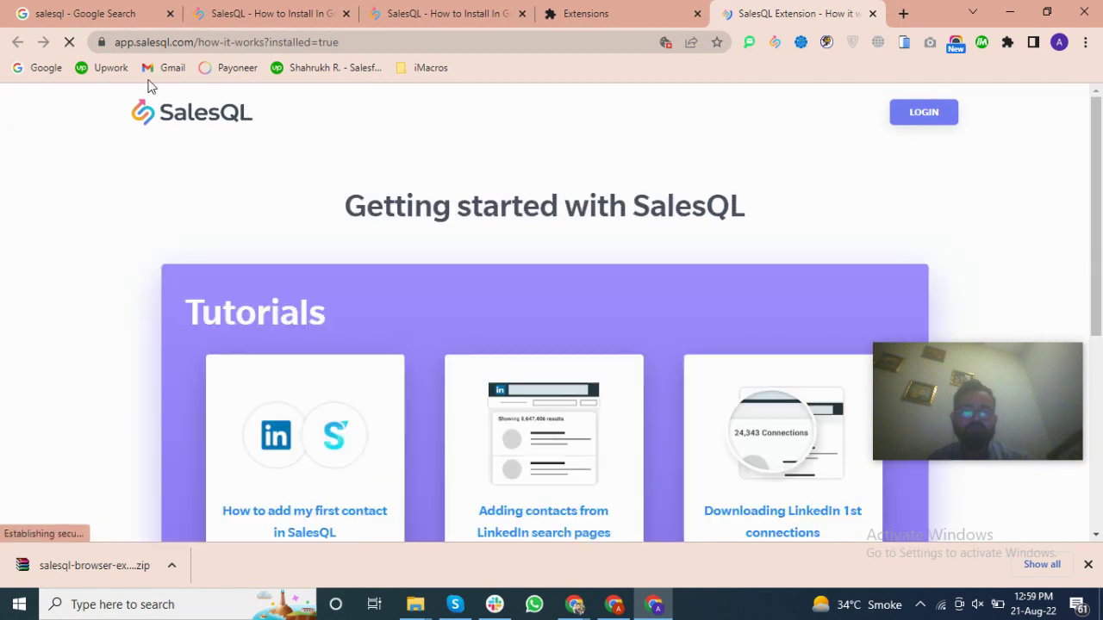
Examine the allowed and blocked cookie lists of the SalesQL welcome page.
{"action": "left_click", "coordinate": [102, 43]}
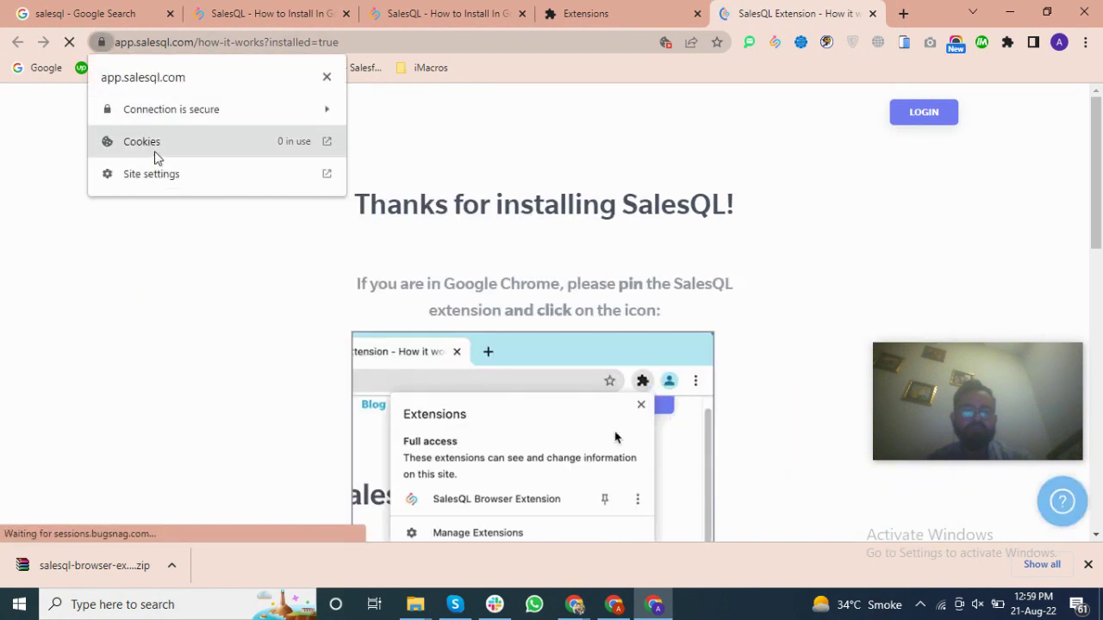
{"action": "left_click", "coordinate": [285, 143]}
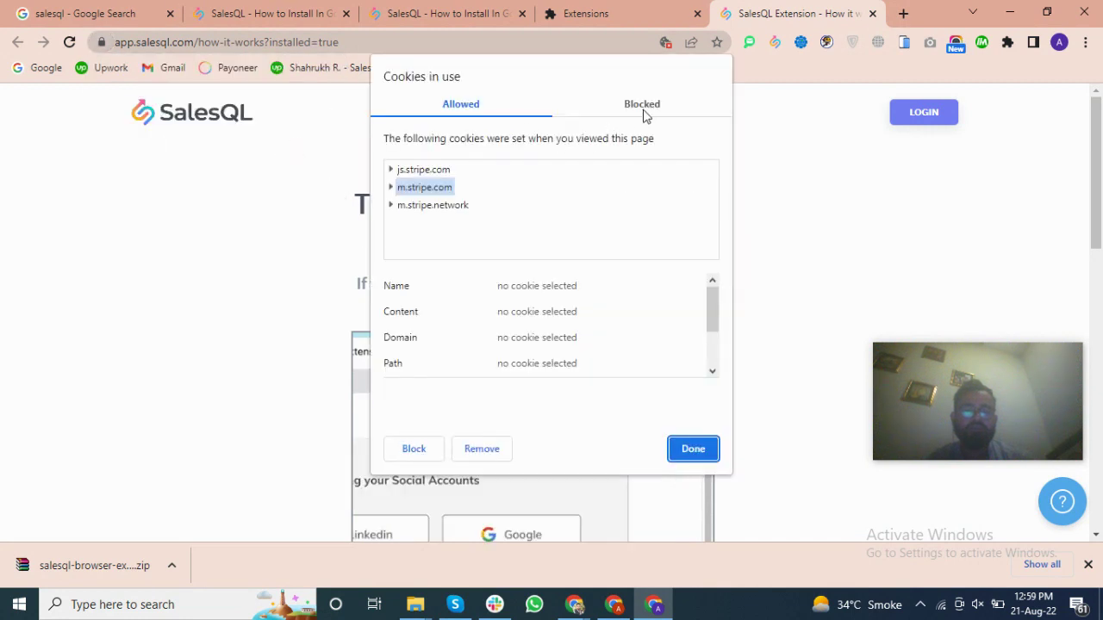
{"action": "left_click", "coordinate": [639, 110]}
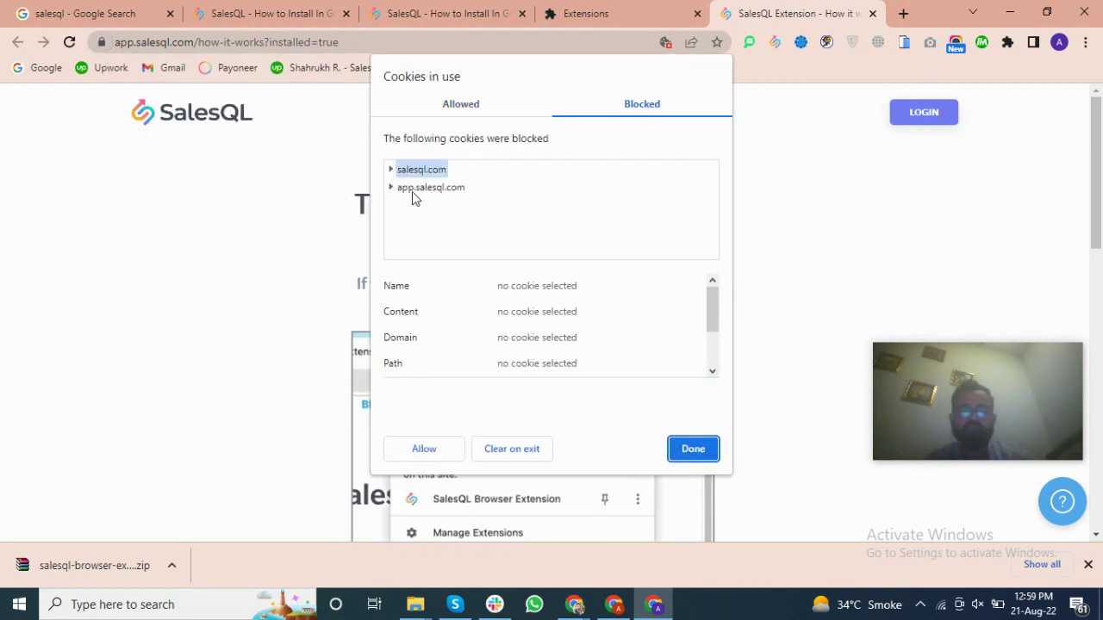
Switch to the other Chrome profile, open the SalesQL free account sign-up page and try to sign up with a Google account.
{"action": "left_click", "coordinate": [615, 605]}
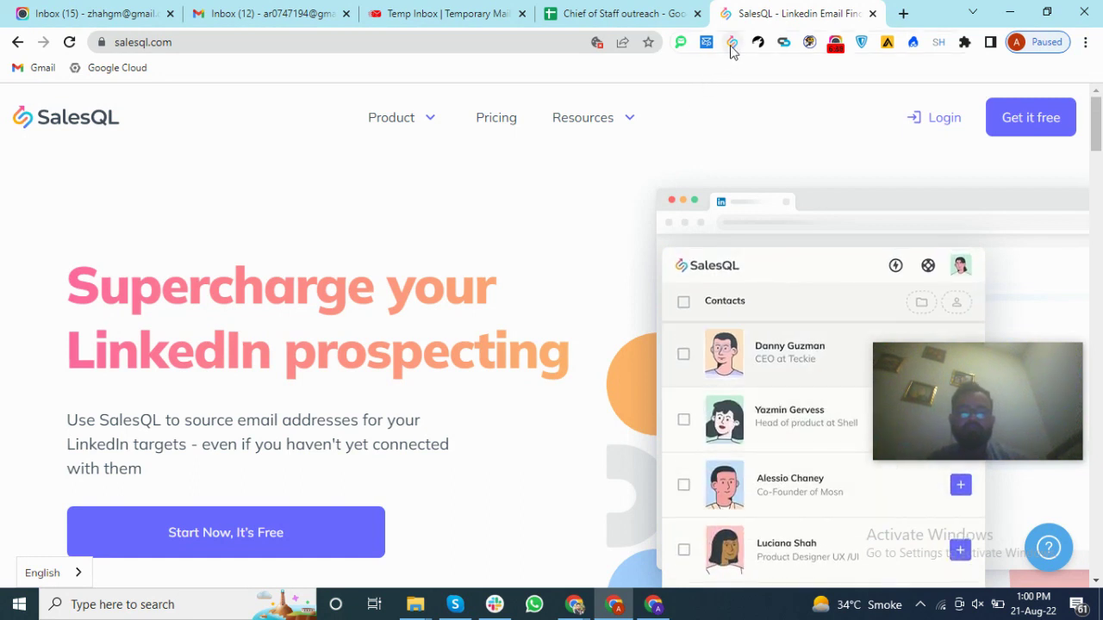
{"action": "left_click", "coordinate": [1052, 126]}
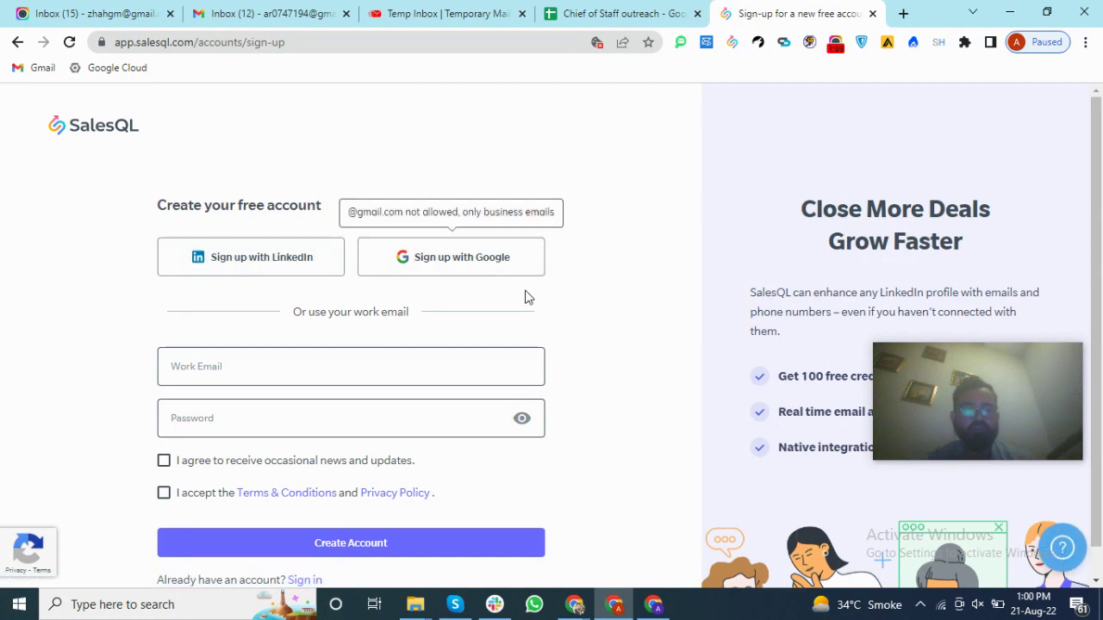
{"action": "left_click", "coordinate": [450, 263]}
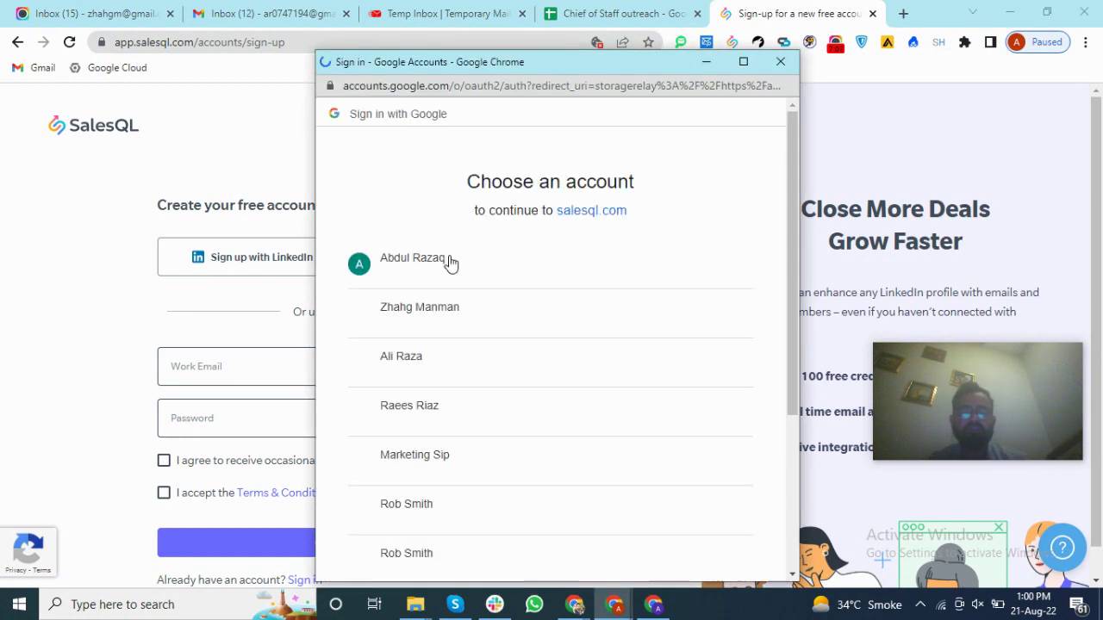
{"action": "left_click", "coordinate": [494, 272]}
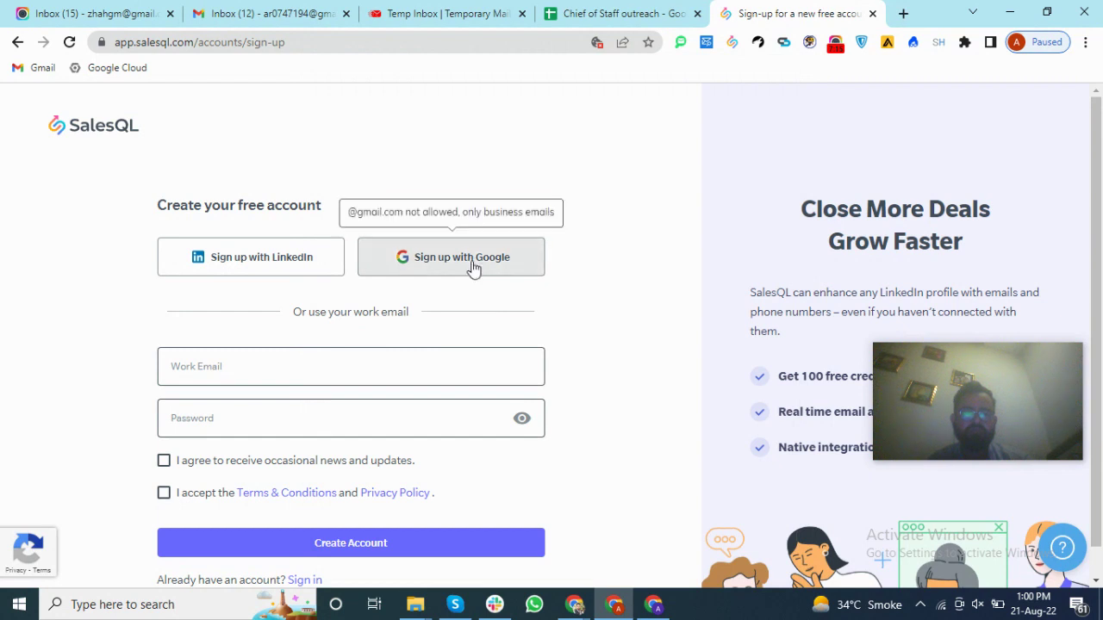
{"action": "left_click", "coordinate": [470, 267]}
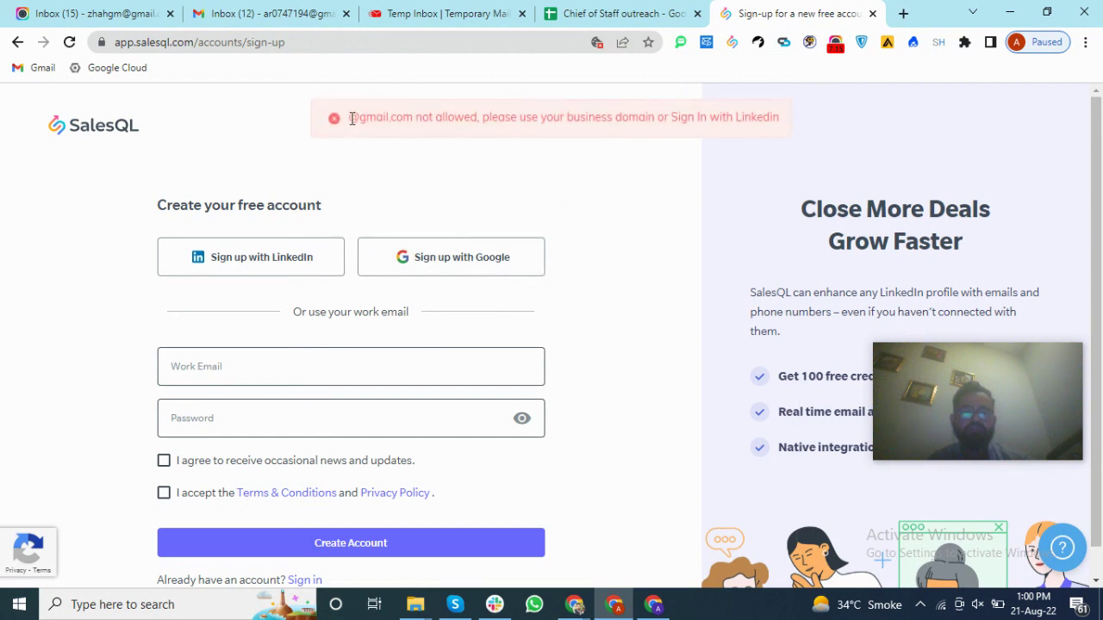
{"action": "left_click_drag", "start_coordinate": [353, 118], "coordinate": [773, 117]}
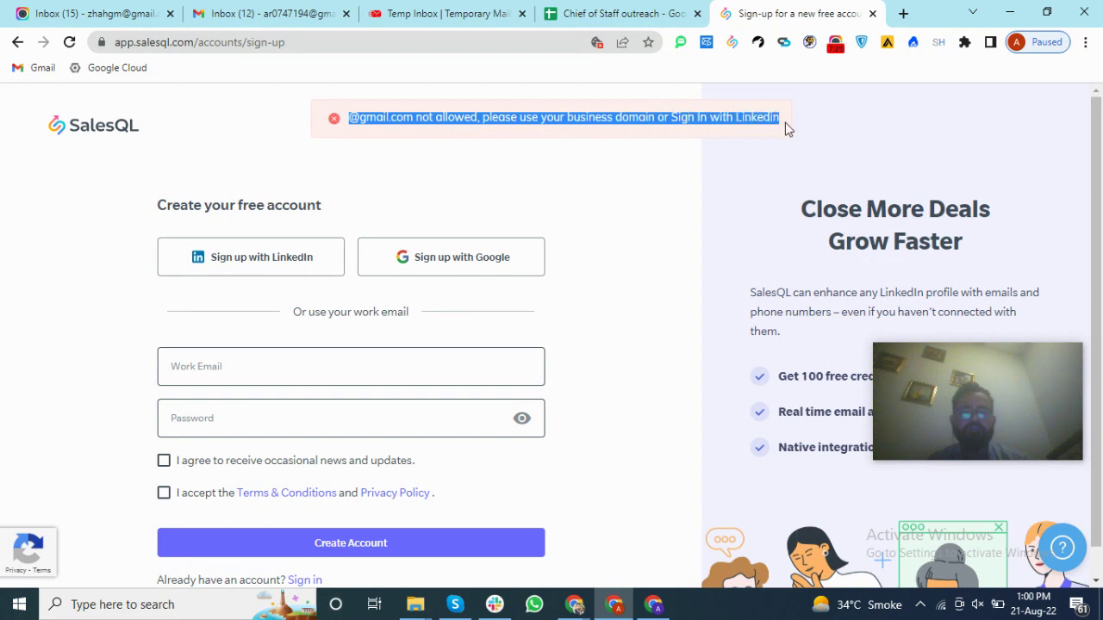
{"action": "left_click", "coordinate": [518, 155]}
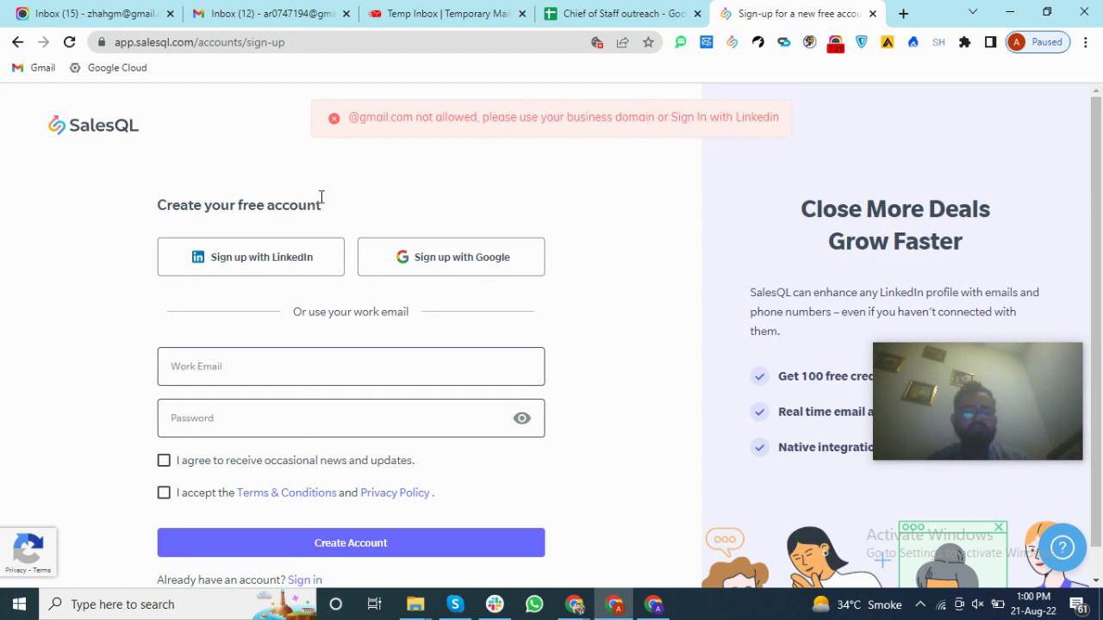
{"action": "left_click_drag", "start_coordinate": [326, 207], "coordinate": [155, 209]}
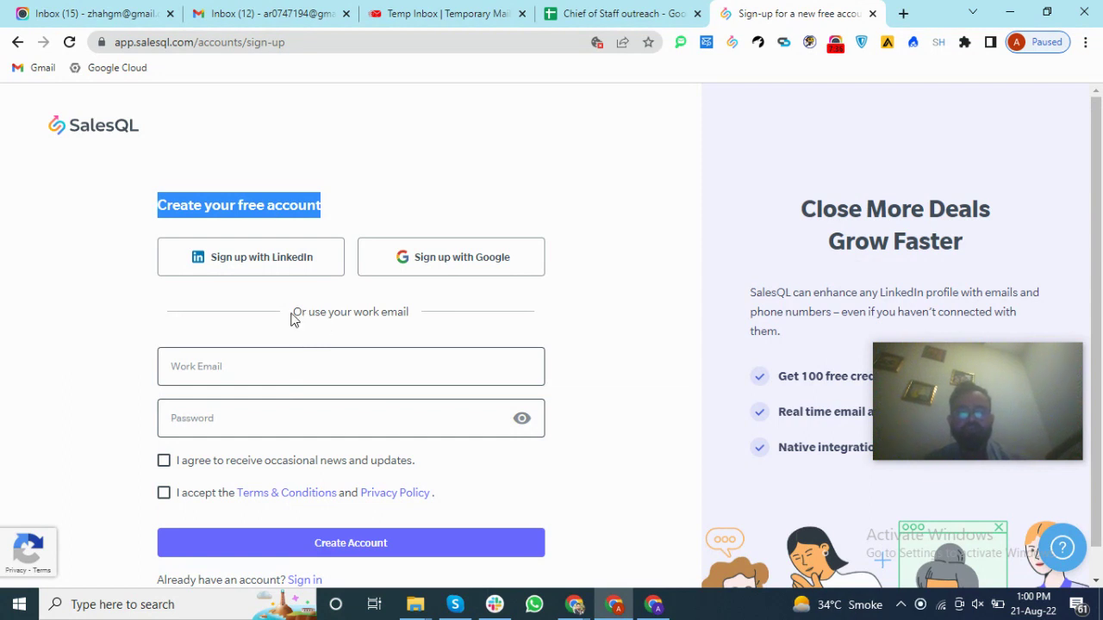
Copy the temporary address from temp-inbox.com and enter it as both the work email and the account password in the SalesQL sign-up form.
{"action": "left_click", "coordinate": [441, 12]}
{"action": "scroll", "coordinate": [573, 207], "scroll_direction": "up", "scroll_amount": 5}
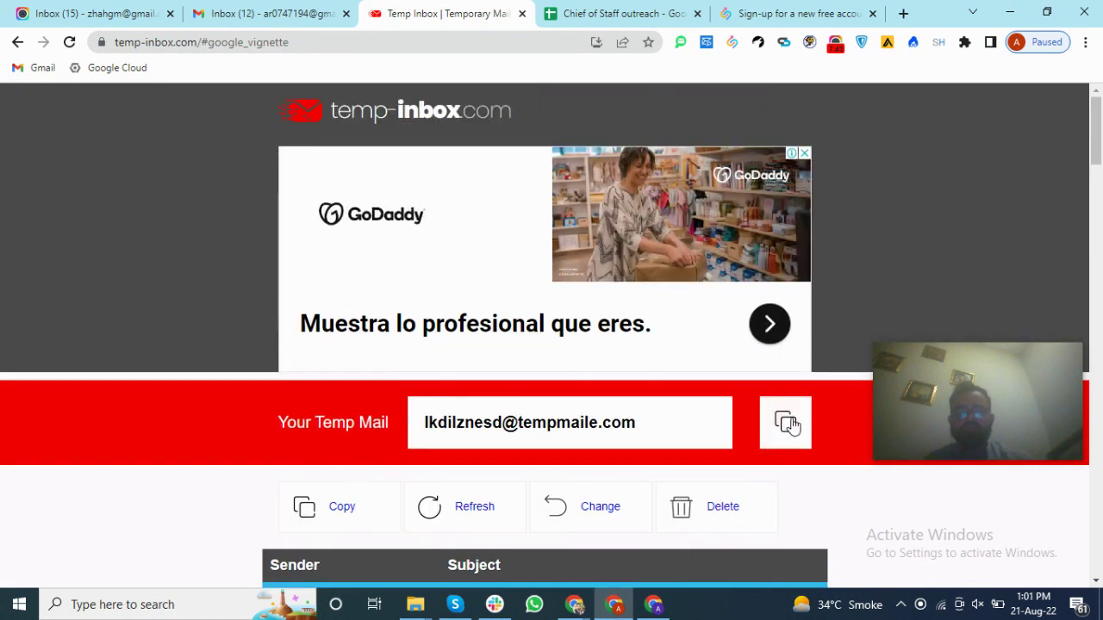
{"action": "left_click", "coordinate": [782, 11]}
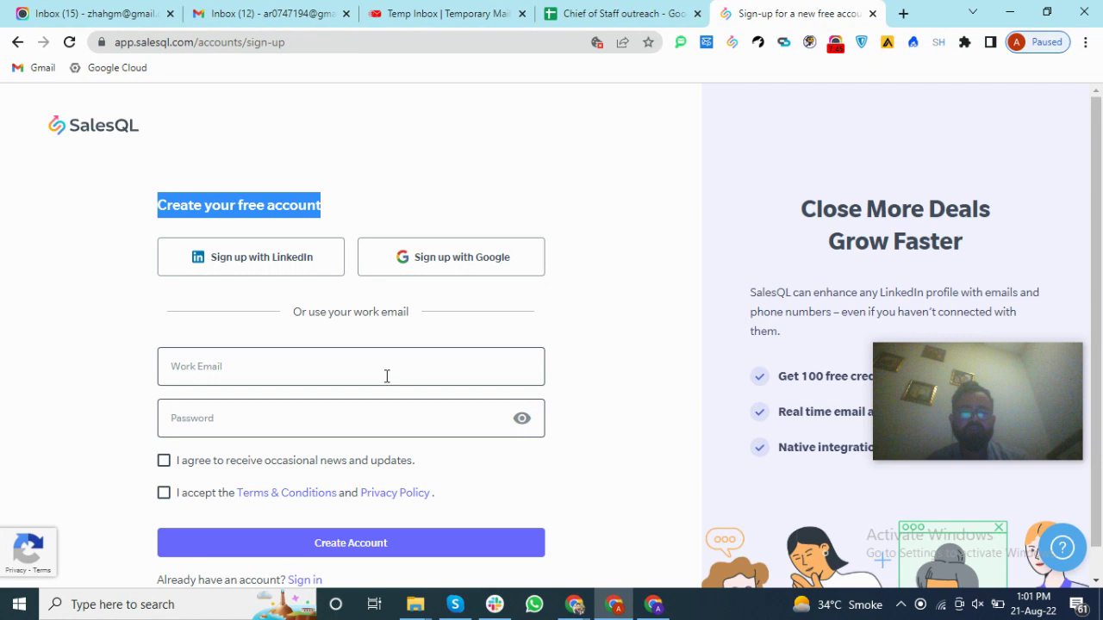
{"action": "left_click", "coordinate": [343, 367]}
{"action": "key", "text": "ctrl+v"}
{"action": "key", "text": "Tab"}
{"action": "key", "text": "ctrl+v"}
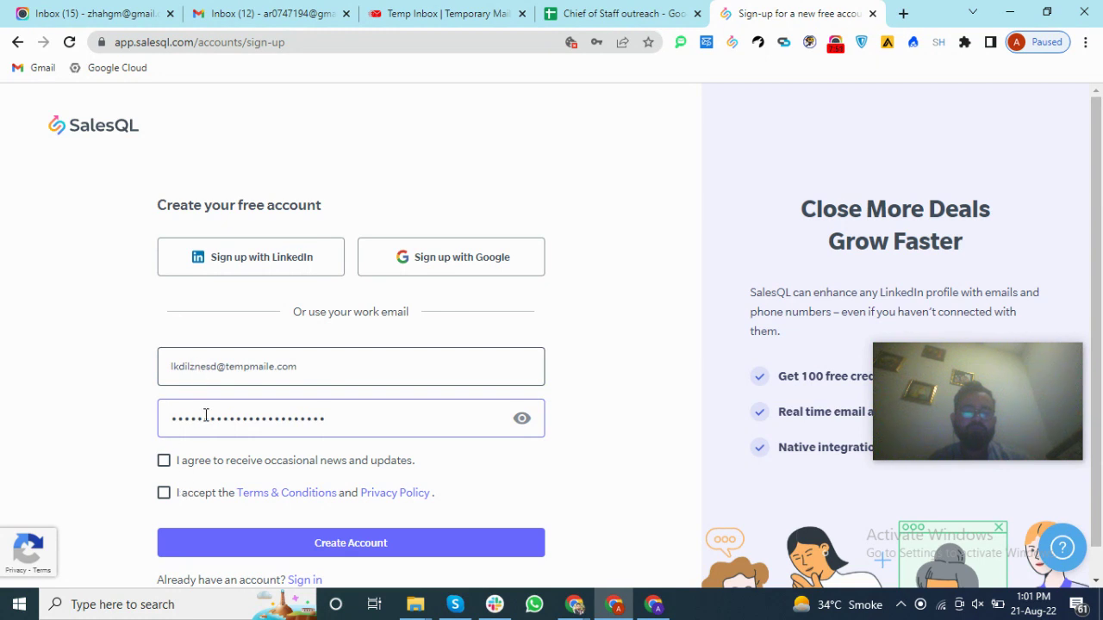
Agree to receive news and updates, accept the Terms & Conditions and Privacy Policy, and submit the account creation form.
{"action": "left_click", "coordinate": [163, 460]}
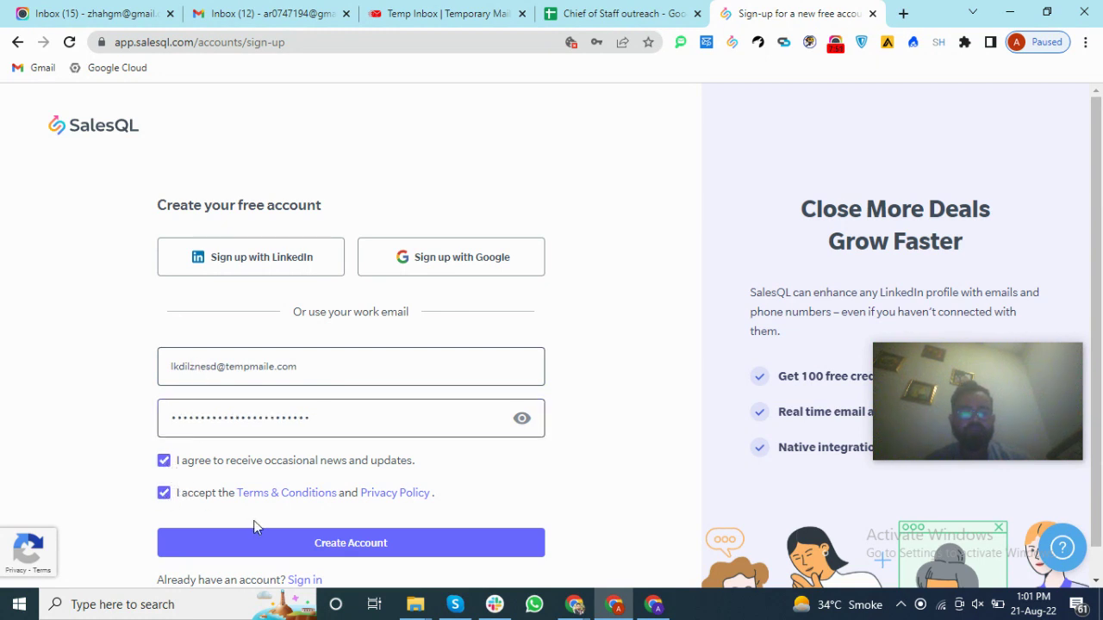
{"action": "left_click", "coordinate": [351, 545]}
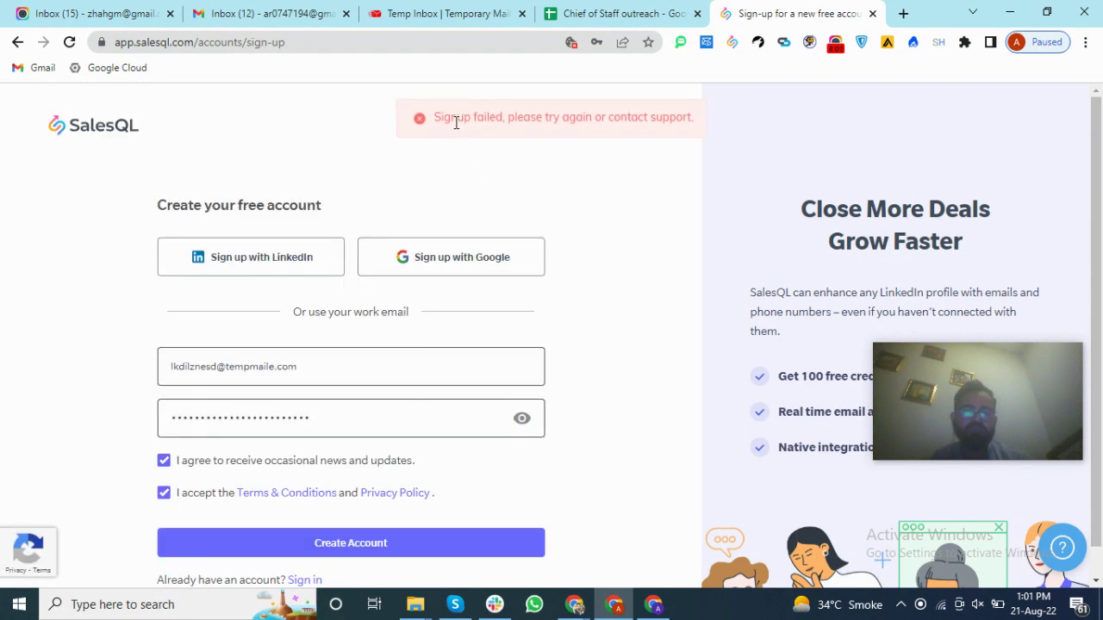
{"action": "left_click_drag", "start_coordinate": [436, 119], "coordinate": [688, 118]}
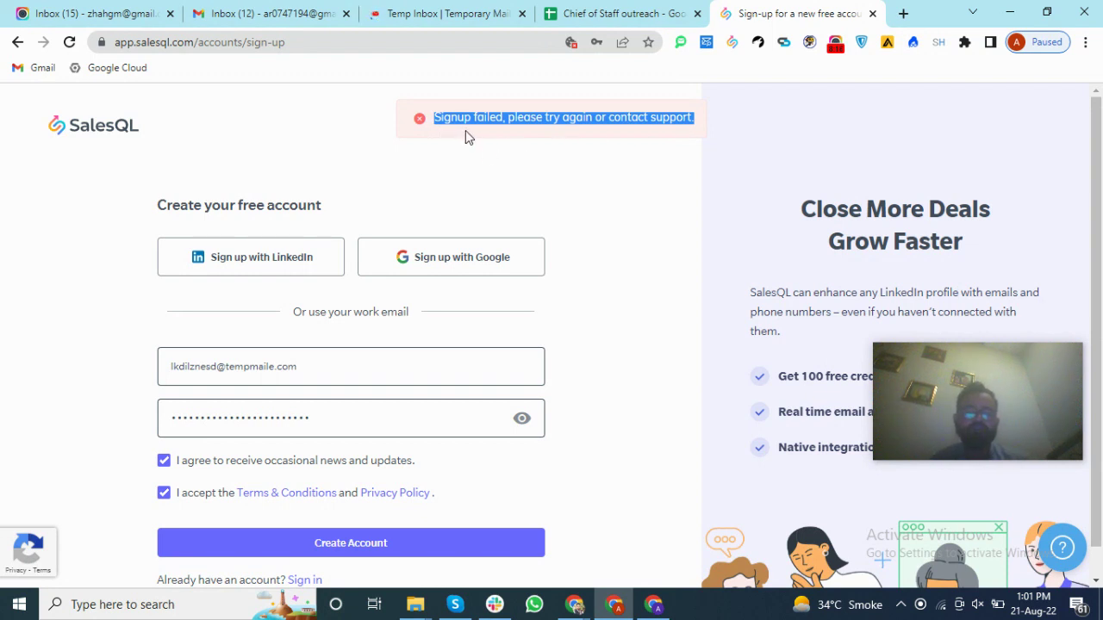
Read the SalesQL verification message in the temporary inbox and follow its Verify Email link.
{"action": "left_click", "coordinate": [423, 12]}
{"action": "scroll", "coordinate": [382, 347], "scroll_direction": "down", "scroll_amount": 2}
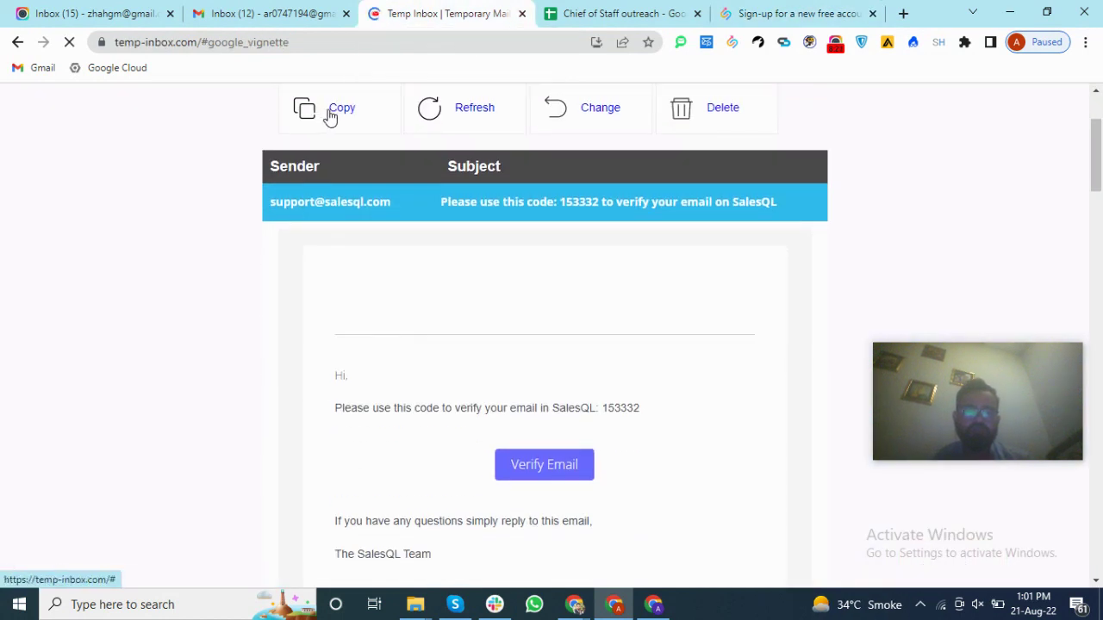
{"action": "scroll", "coordinate": [393, 254], "scroll_direction": "up", "scroll_amount": 2}
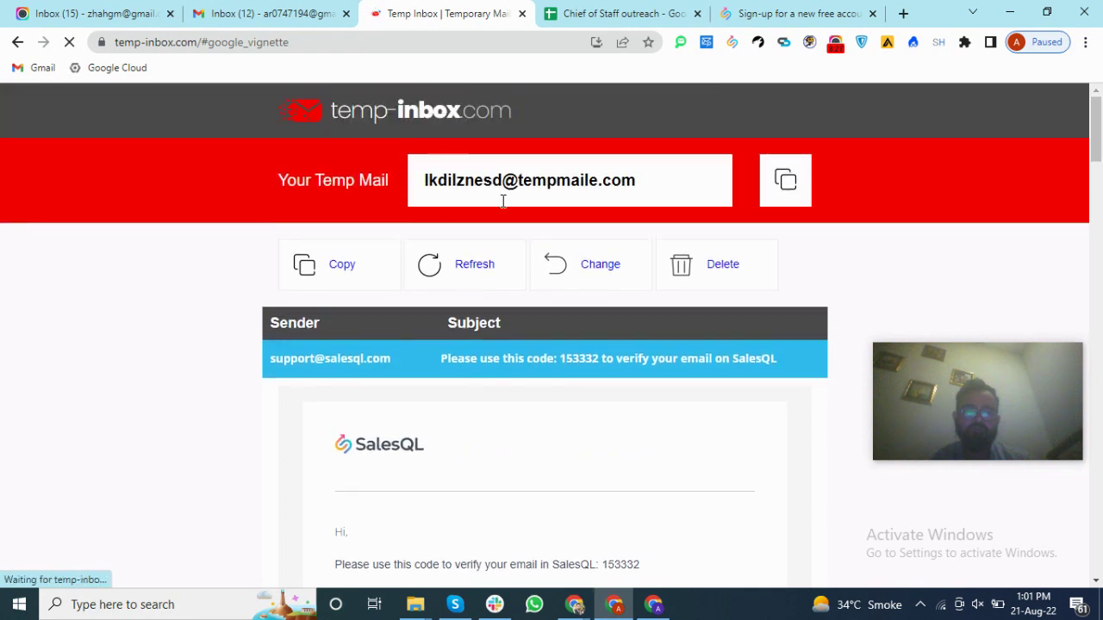
{"action": "scroll", "coordinate": [512, 362], "scroll_direction": "down", "scroll_amount": 2}
{"action": "scroll", "coordinate": [406, 305], "scroll_direction": "up", "scroll_amount": 1}
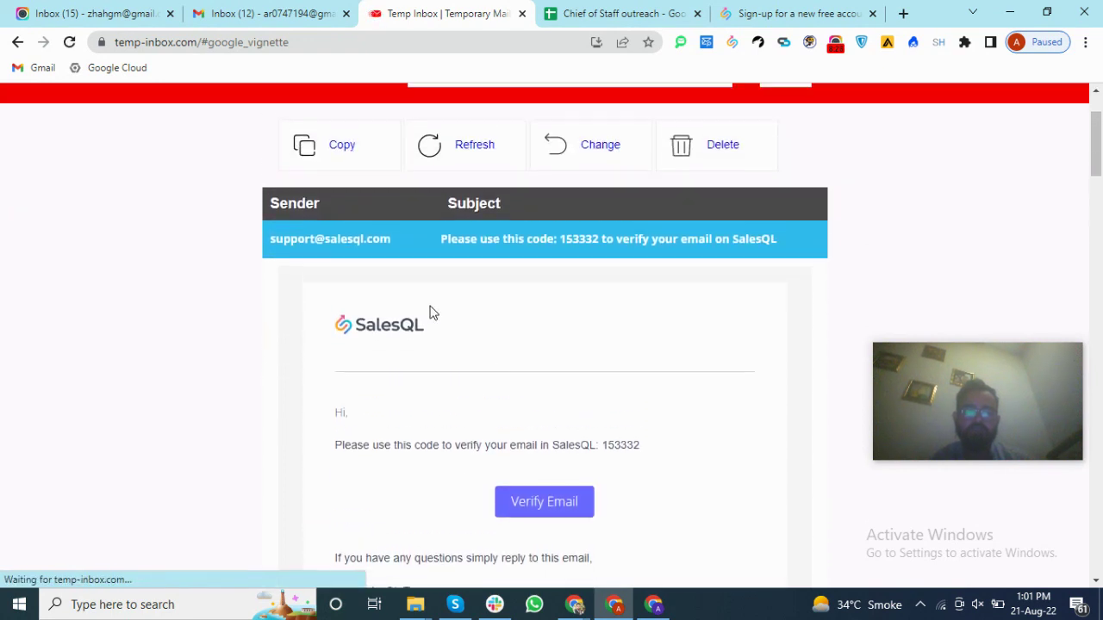
{"action": "scroll", "coordinate": [419, 377], "scroll_direction": "down", "scroll_amount": 2}
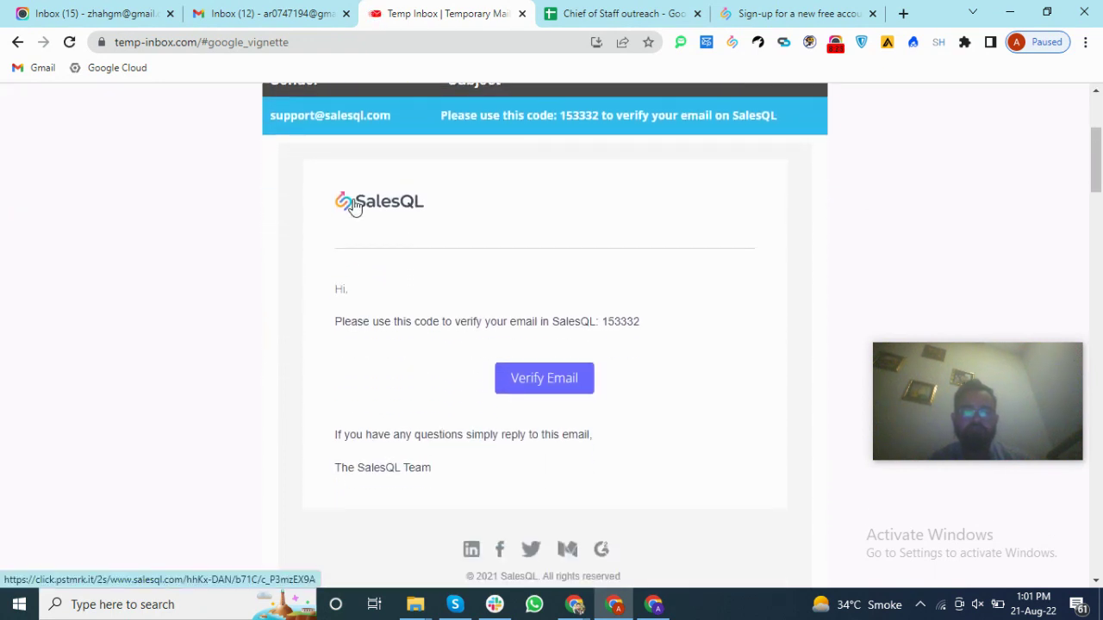
{"action": "scroll", "coordinate": [377, 348], "scroll_direction": "down", "scroll_amount": 1}
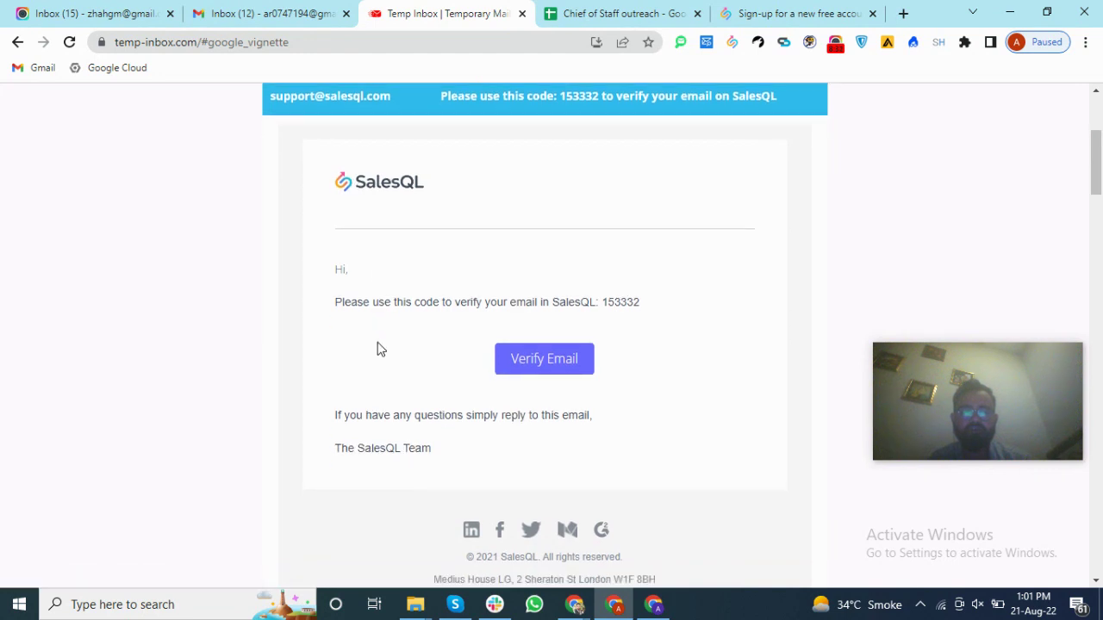
{"action": "scroll", "coordinate": [376, 347], "scroll_direction": "up", "scroll_amount": 1}
{"action": "scroll", "coordinate": [376, 348], "scroll_direction": "down", "scroll_amount": 3}
{"action": "scroll", "coordinate": [400, 361], "scroll_direction": "up", "scroll_amount": 3}
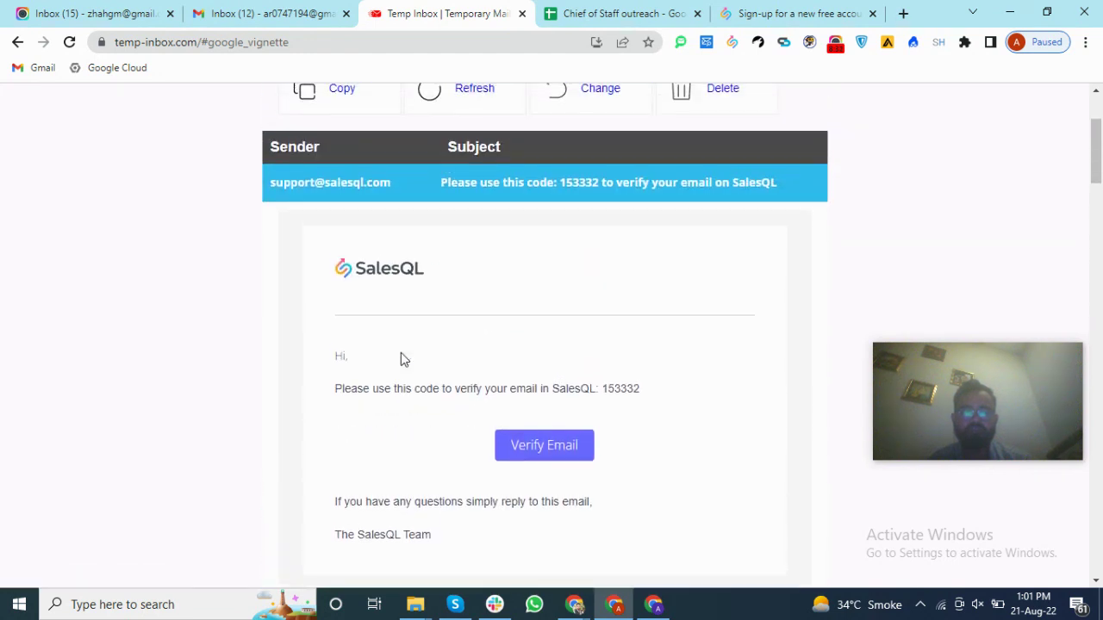
{"action": "left_click", "coordinate": [547, 448]}
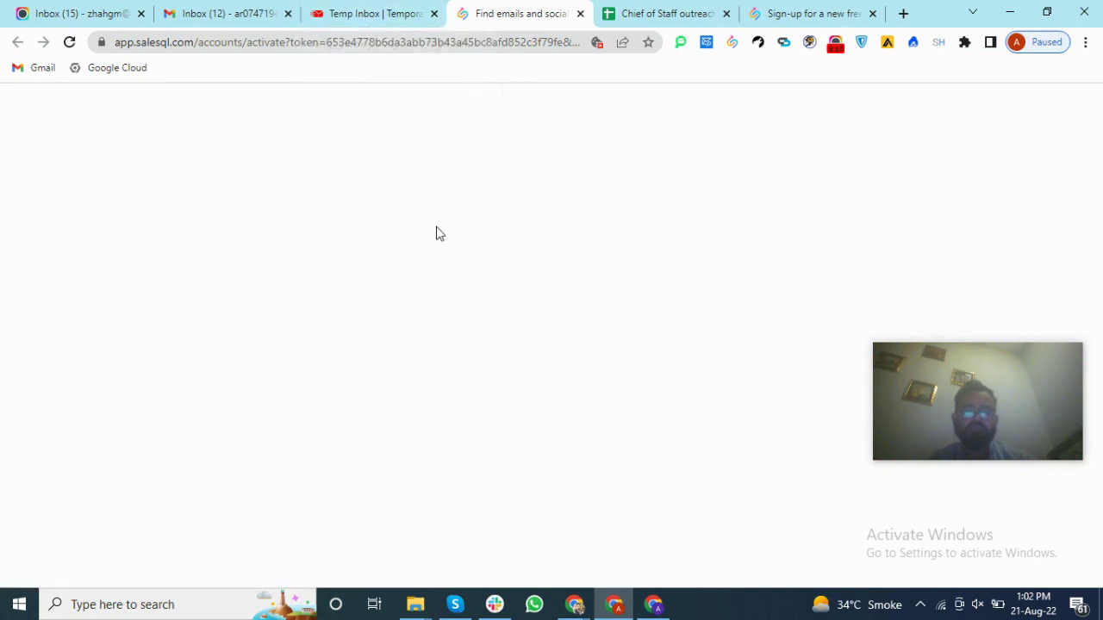
Select the verification code in the SalesQL email's subject line and return to the account activation page.
{"action": "left_click", "coordinate": [398, 7]}
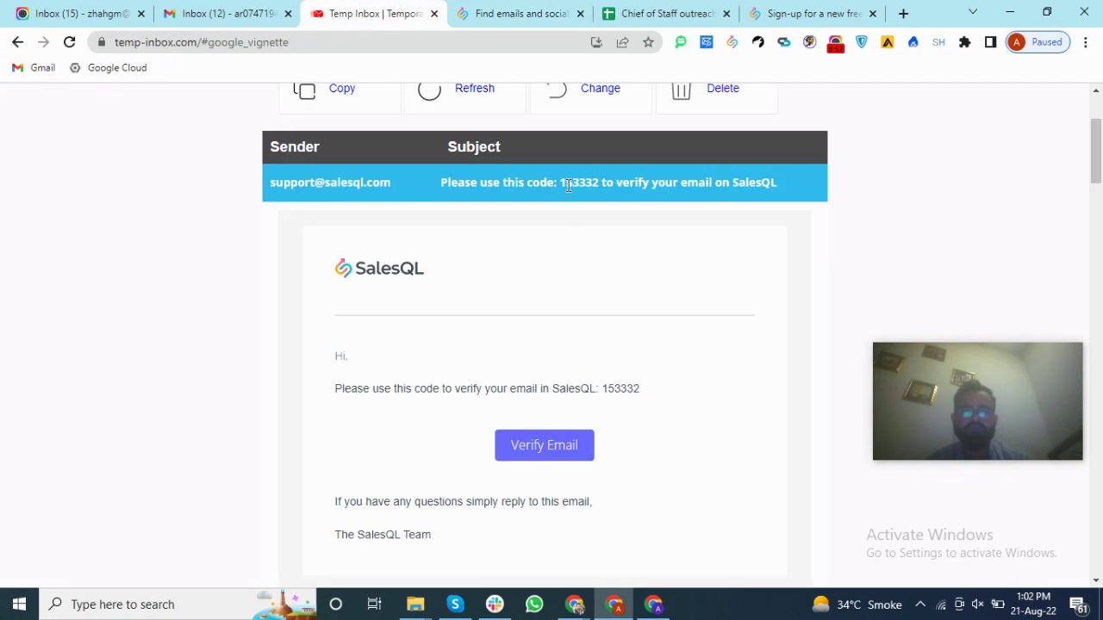
{"action": "left_click_drag", "start_coordinate": [561, 183], "coordinate": [601, 182]}
{"action": "left_click", "coordinate": [522, 12]}
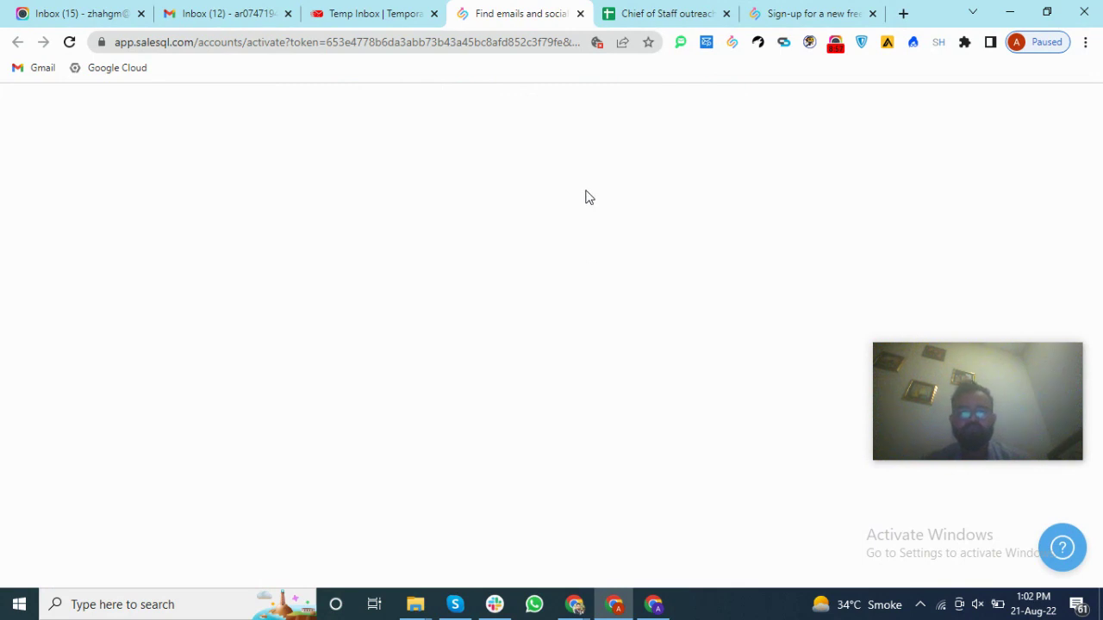
Compare the sign-up form with the activation page, close the activation page and return to the sign-up form.
{"action": "left_click", "coordinate": [776, 13]}
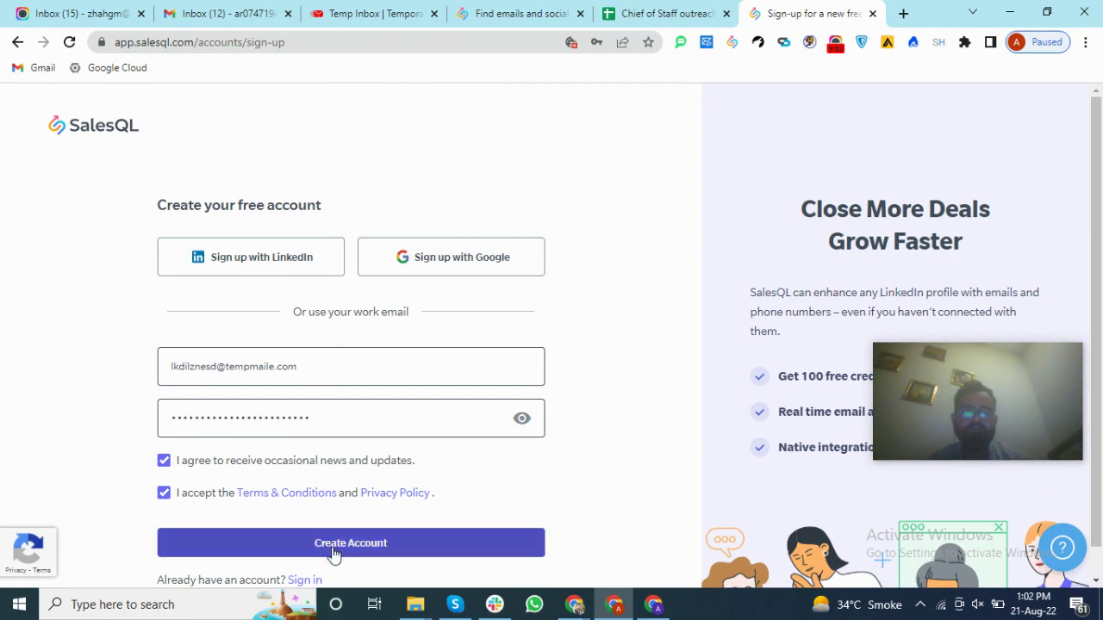
{"action": "left_click", "coordinate": [485, 6]}
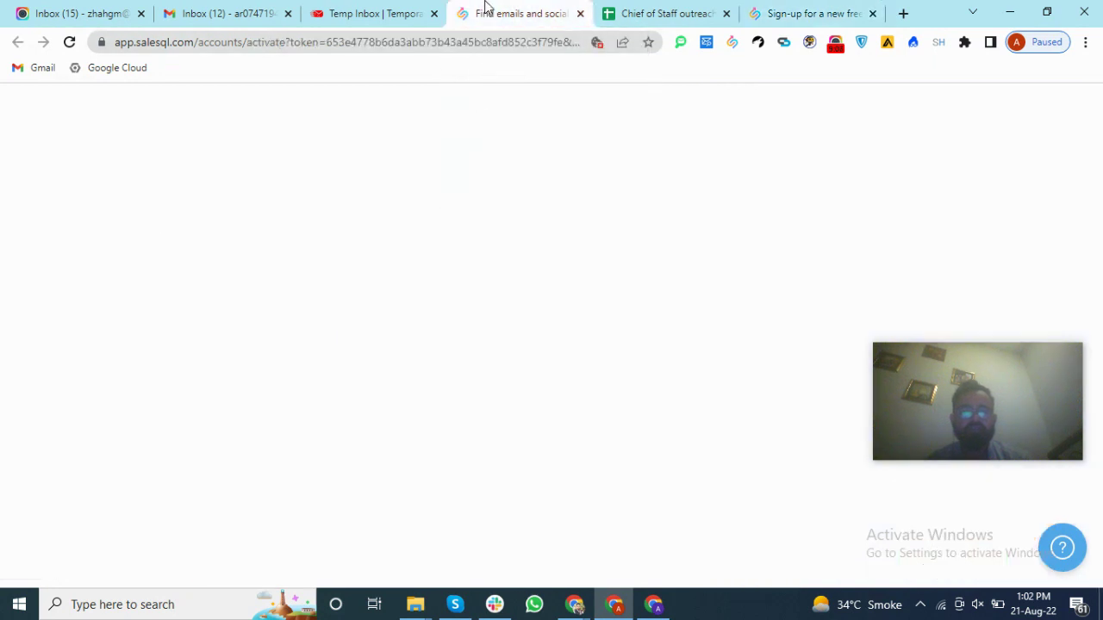
{"action": "left_click", "coordinate": [581, 14]}
{"action": "left_click", "coordinate": [700, 10]}
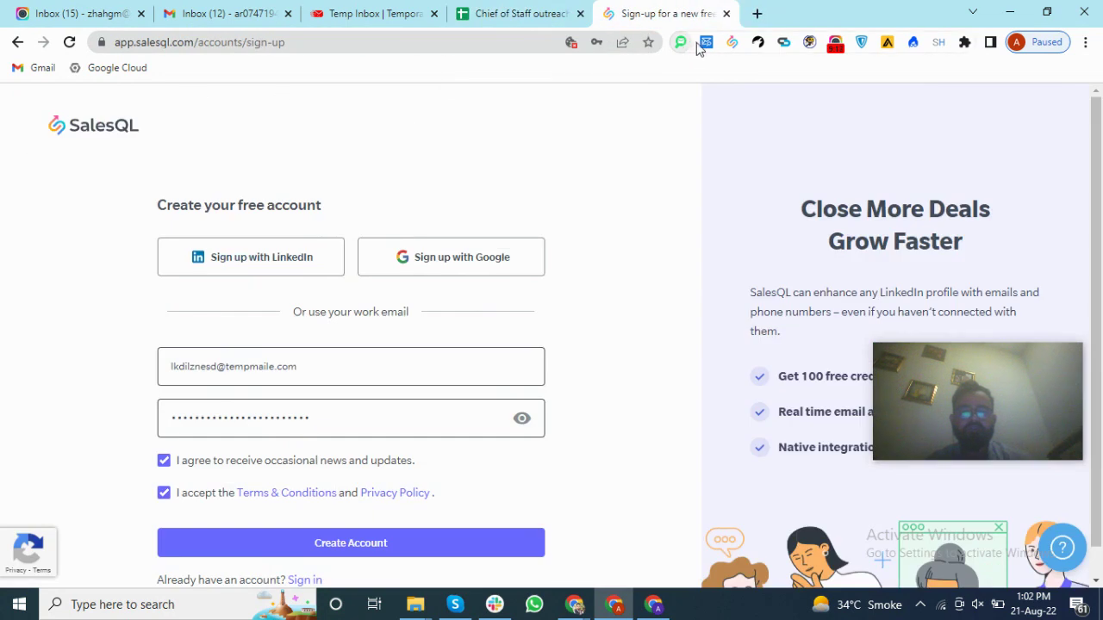
Sign in to the SalesQL extension with the temporary email address and the account password.
{"action": "left_click", "coordinate": [733, 45]}
{"action": "left_click", "coordinate": [590, 277]}
{"action": "key", "text": "ctrl+v"}
{"action": "key", "text": "Tab"}
{"action": "key", "text": "ctrl+v"}
{"action": "left_click", "coordinate": [564, 398]}
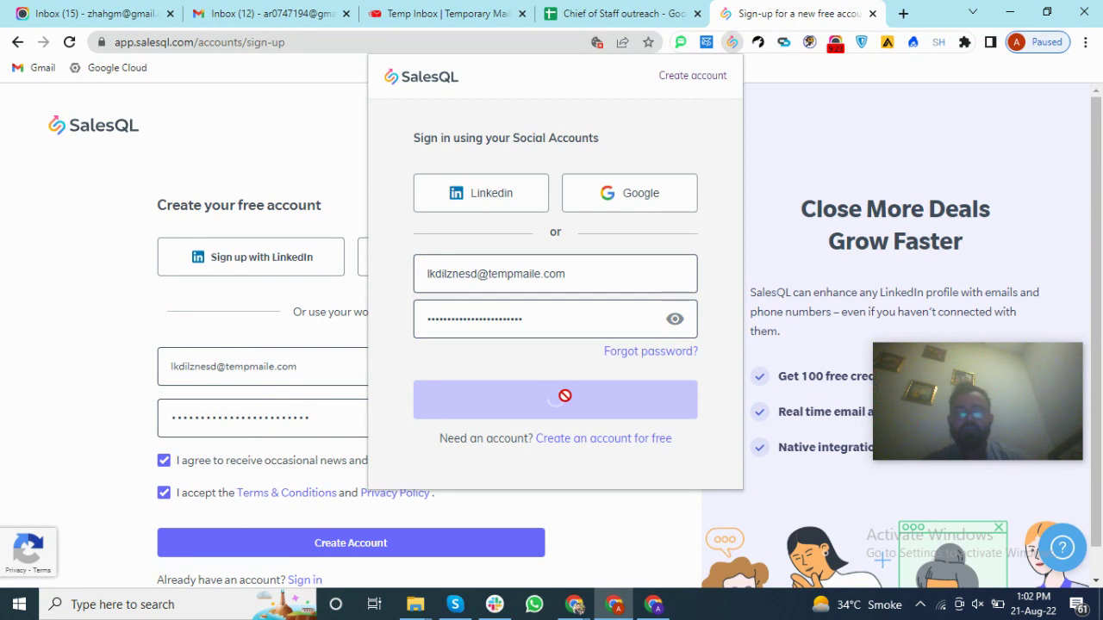
Examine the plan and request allowance in the SalesQL extension's account menu.
{"action": "left_click", "coordinate": [707, 76]}
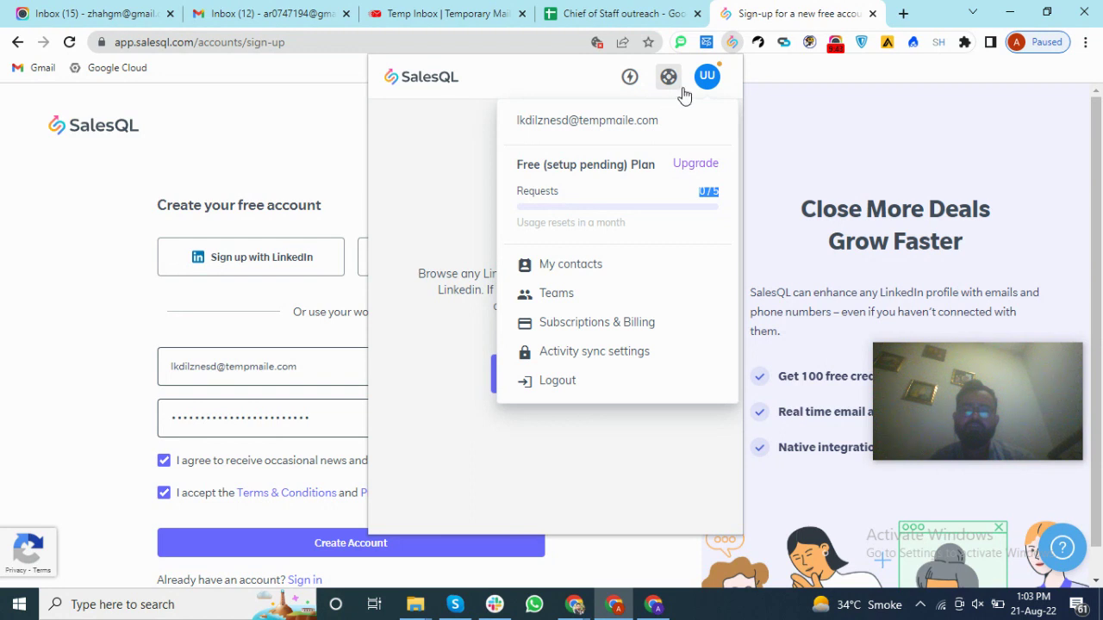
{"action": "left_click", "coordinate": [709, 77]}
{"action": "left_click", "coordinate": [709, 77]}
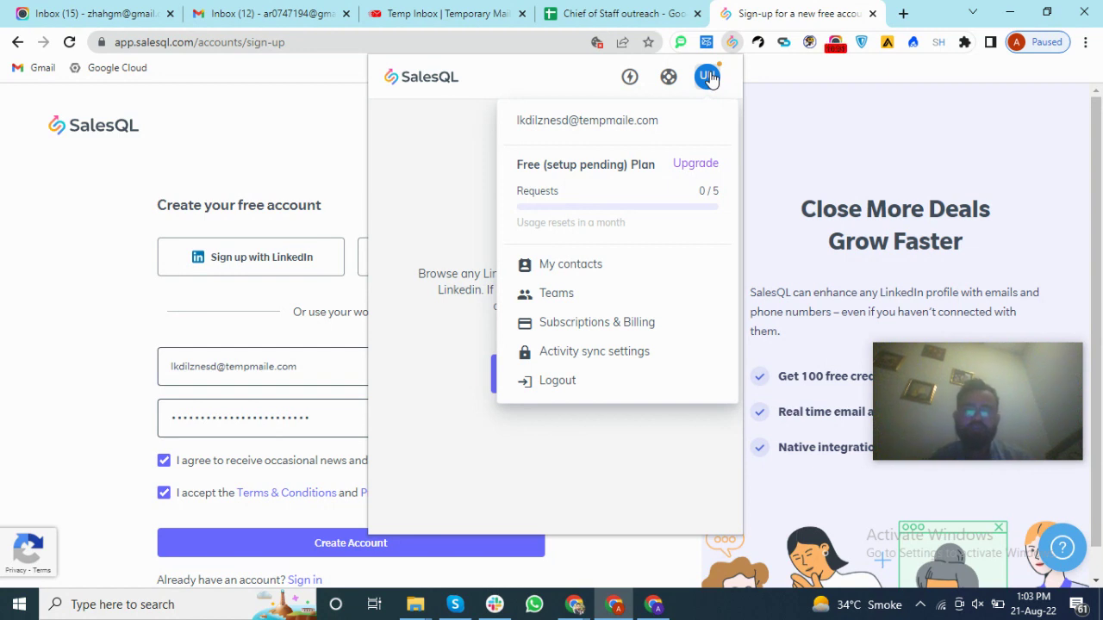
{"action": "left_click", "coordinate": [709, 77]}
Switch to the Chief of Staff outreach spreadsheet and check the SalesQL extension's status there.
{"action": "left_click", "coordinate": [784, 10]}
{"action": "left_click", "coordinate": [626, 9]}
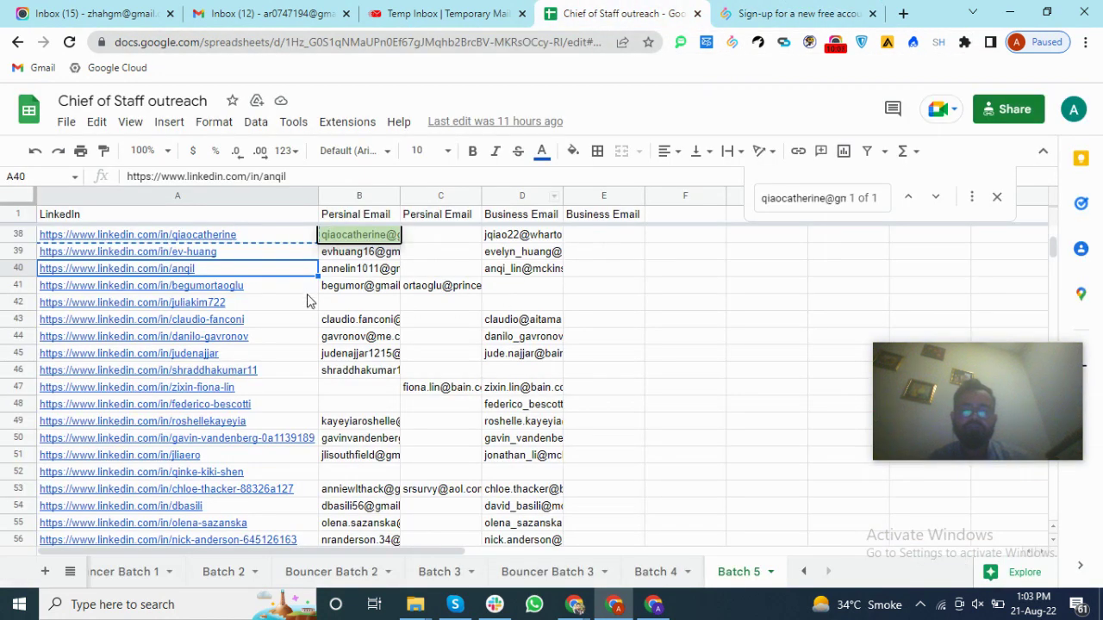
{"action": "left_click", "coordinate": [739, 9]}
{"action": "left_click", "coordinate": [622, 9]}
{"action": "left_click", "coordinate": [732, 41]}
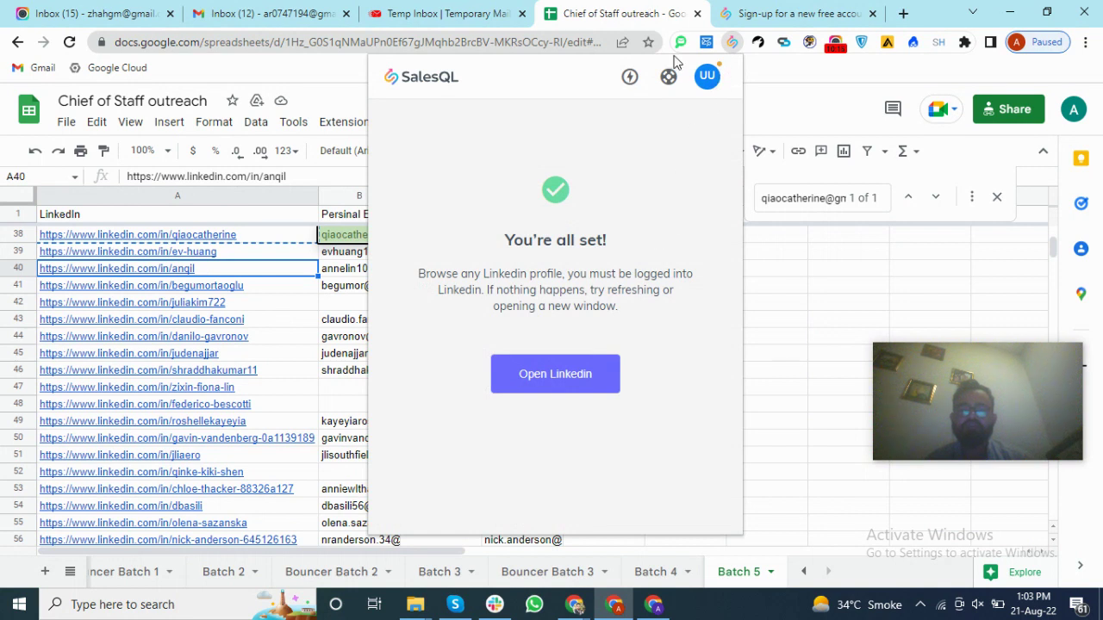
Close the find bar in the Chief of Staff outreach spreadsheet and return to the SalesQL sign-up page.
{"action": "left_click", "coordinate": [637, 7]}
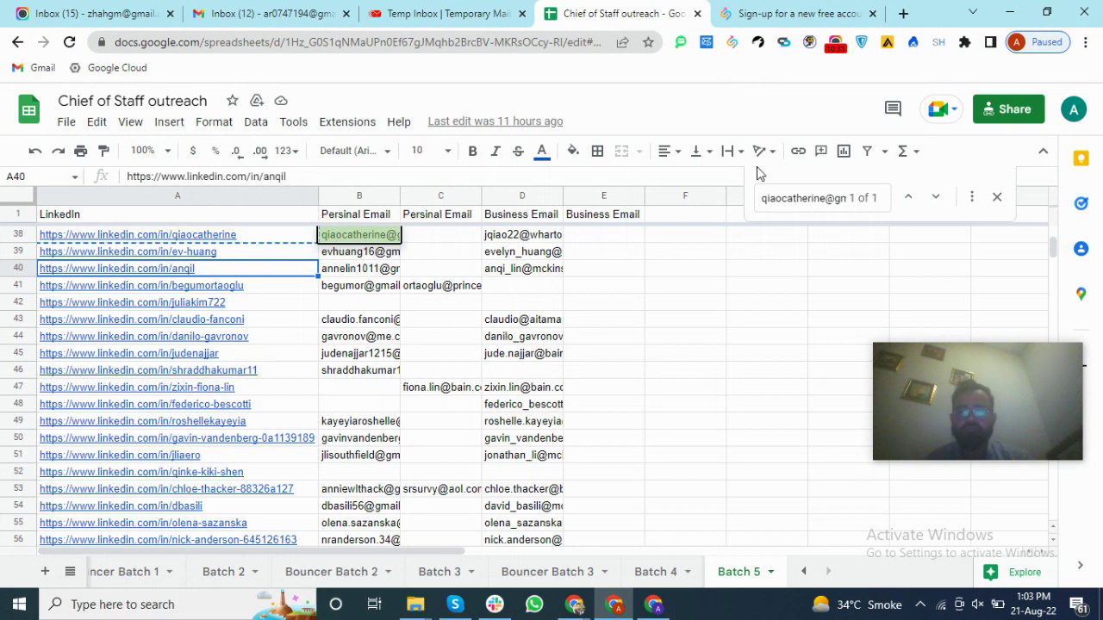
{"action": "left_click", "coordinate": [999, 199]}
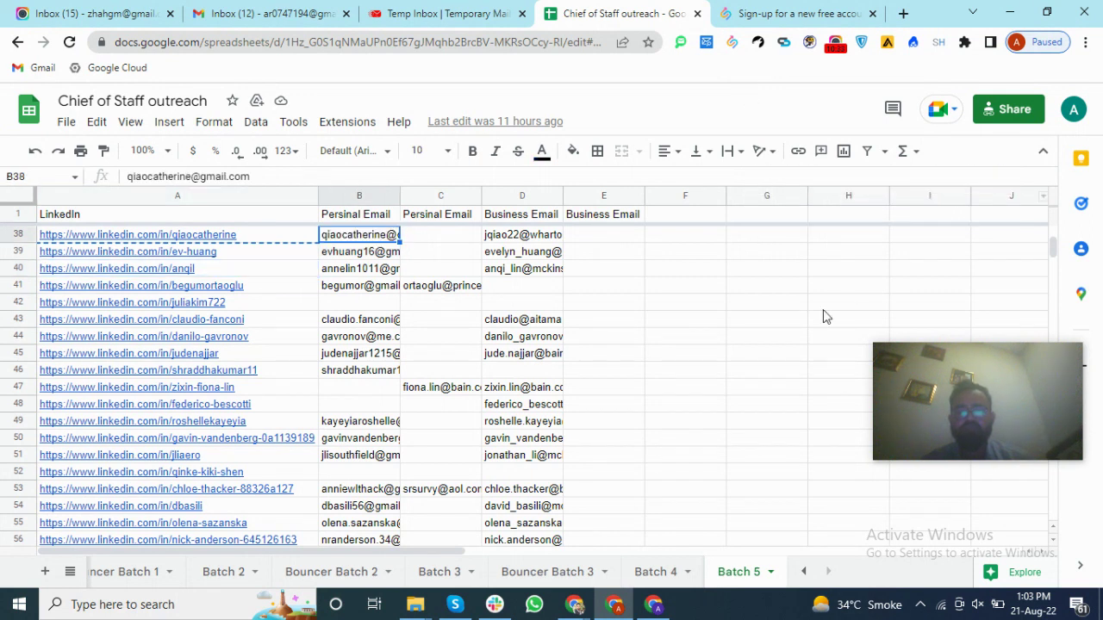
{"action": "left_click", "coordinate": [814, 13]}
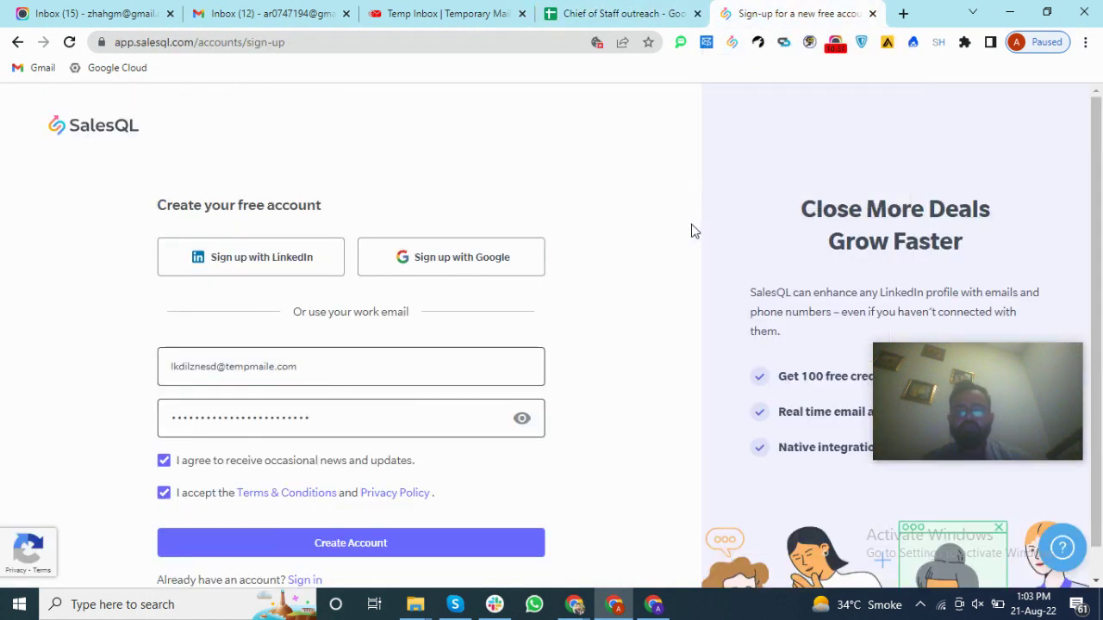